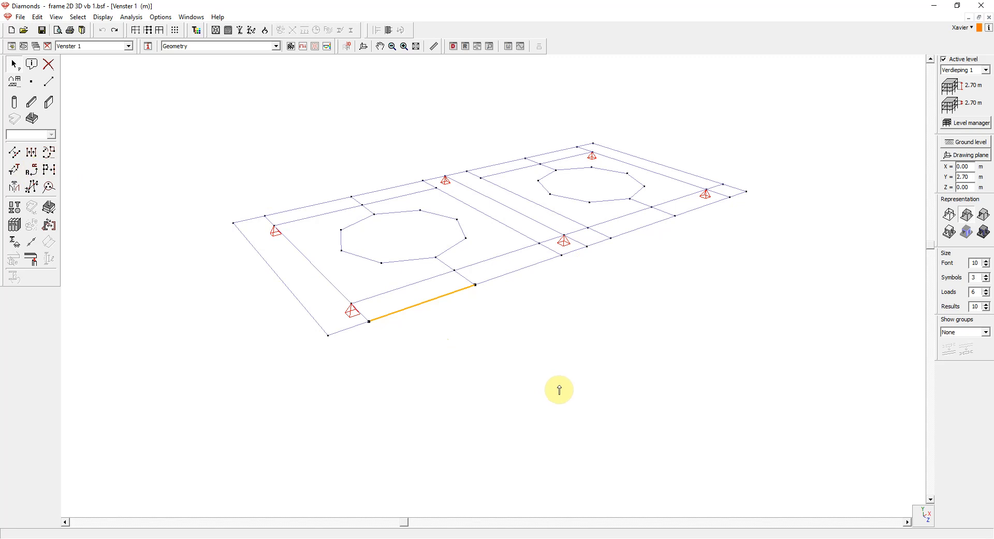
Step: Remove the supports from the six supported points of the slab by freeing all their displacements and rotations
click(275, 227)
shift+click(351, 307)
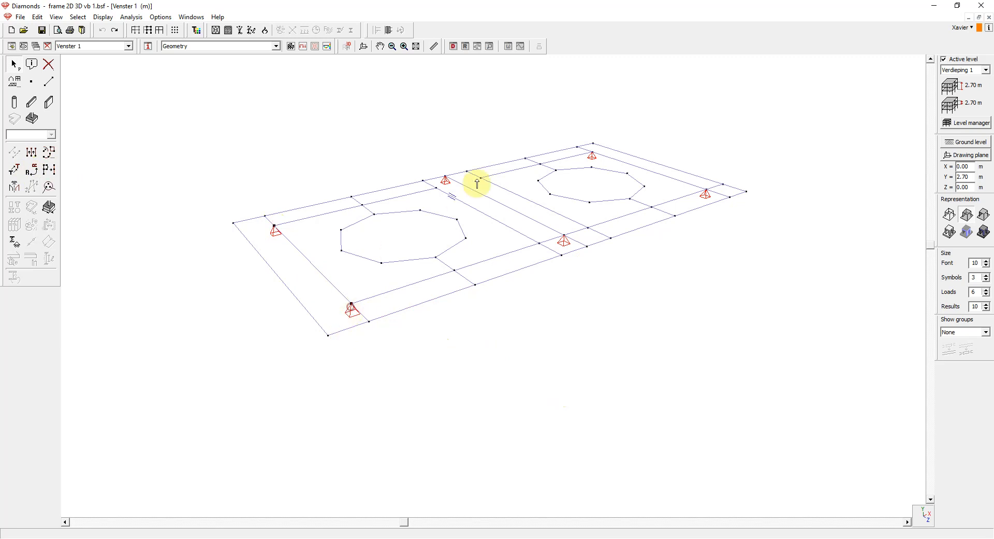
shift+click(445, 176)
shift+click(565, 236)
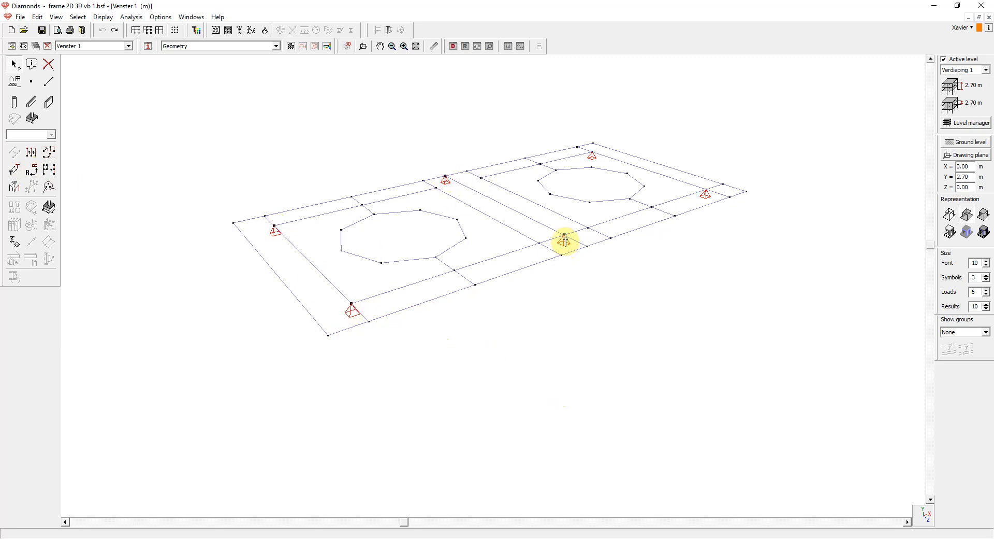
shift+click(592, 154)
shift+click(707, 192)
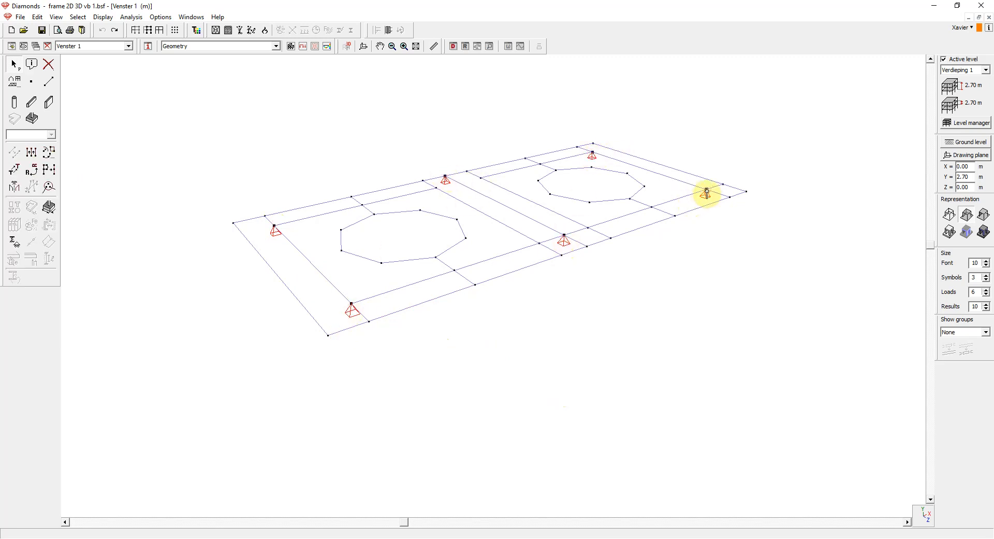
click(14, 242)
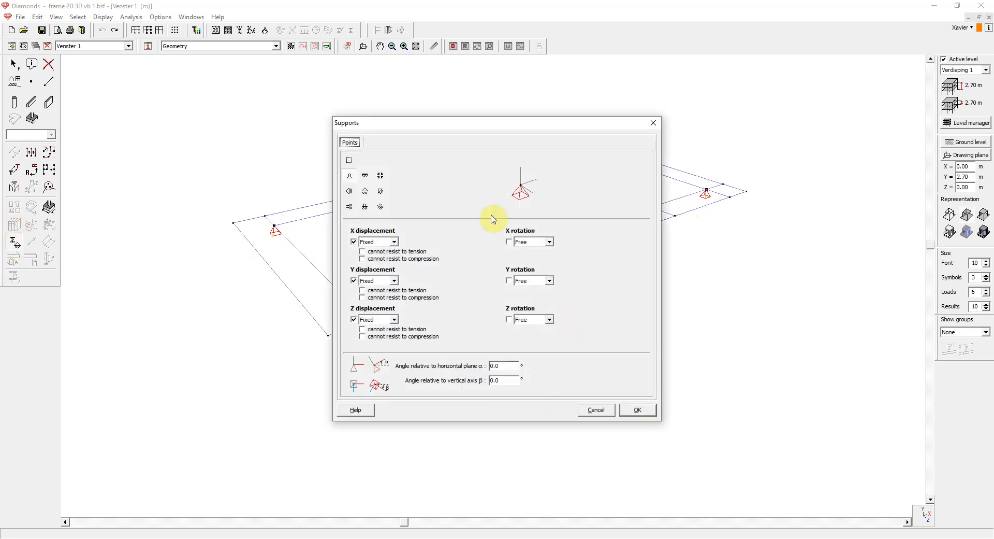
click(350, 160)
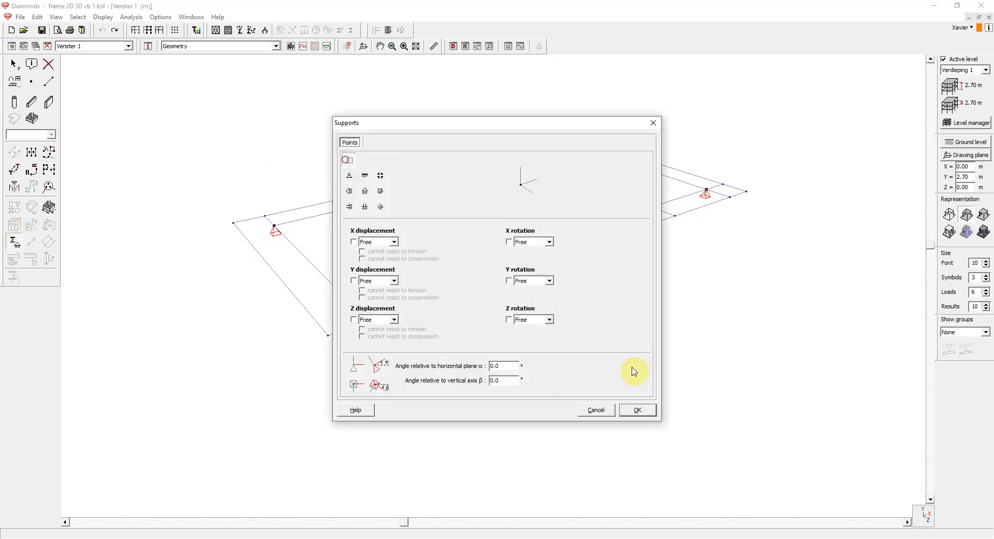
click(629, 409)
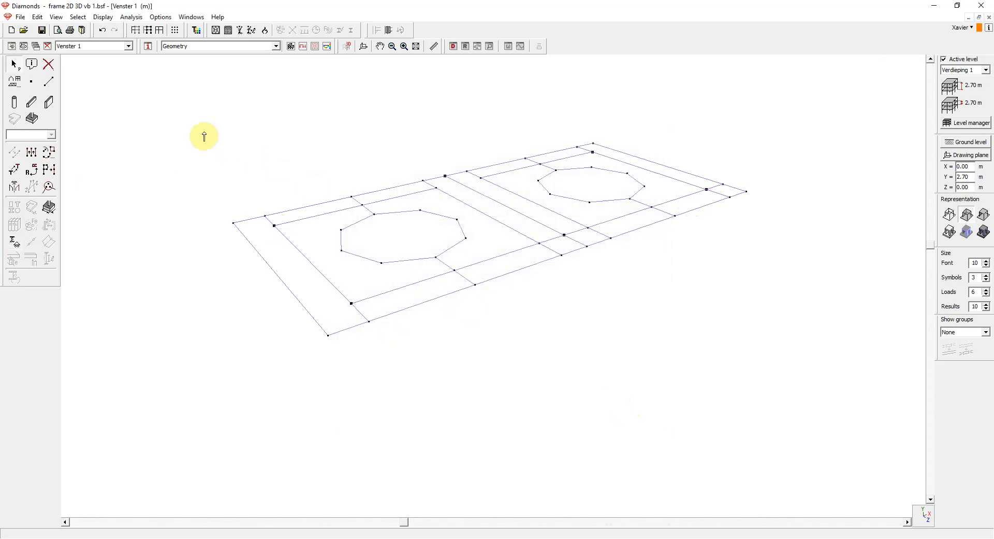
Step: Extrude the six selected points by a distance of dy -2.2 m to form the columns
click(32, 152)
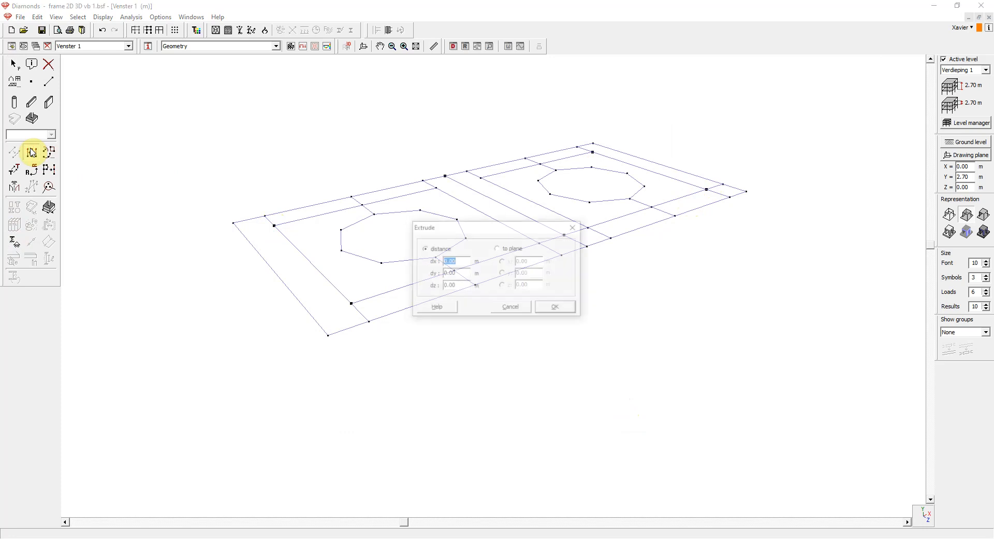
drag(513, 232, 797, 321)
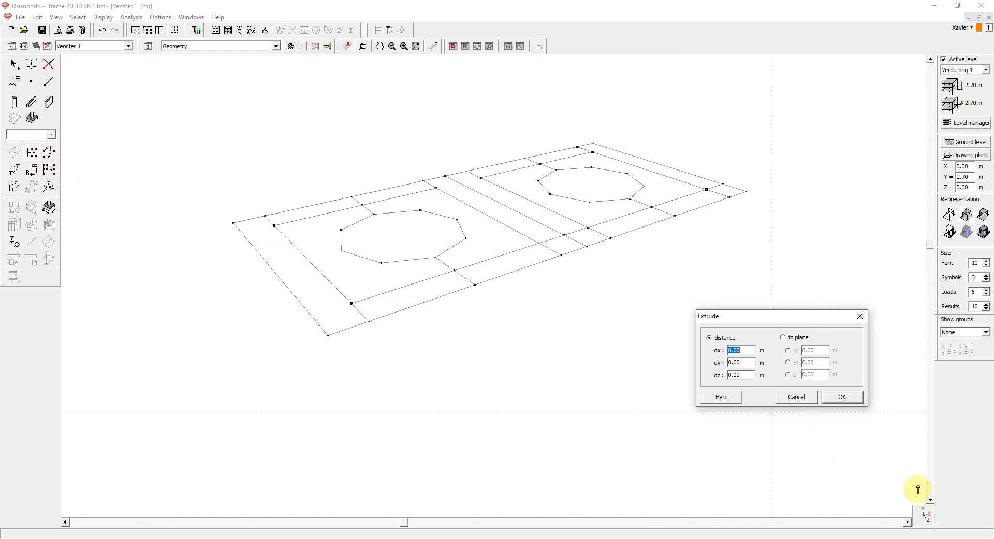
click(741, 362)
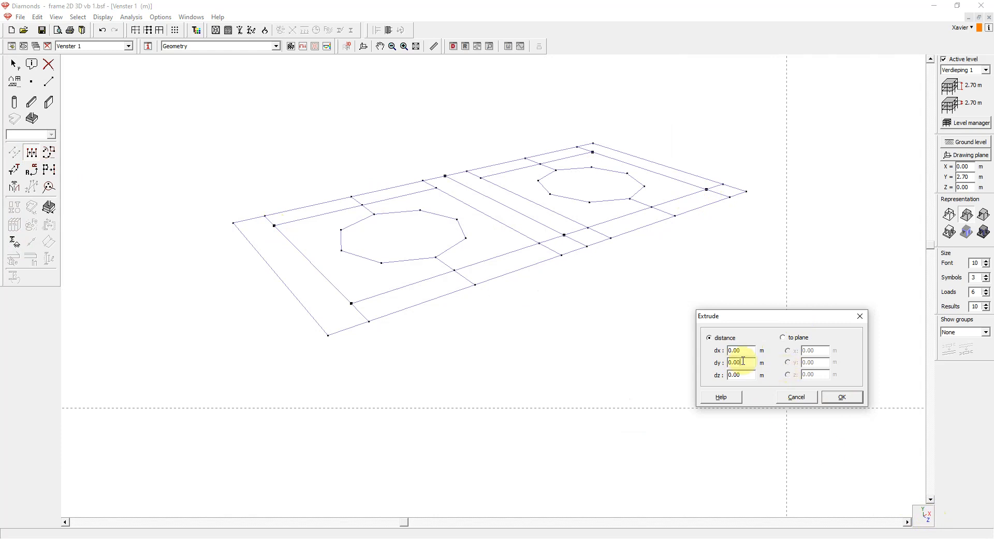
drag(744, 361, 714, 362)
text(-2.2)
click(847, 403)
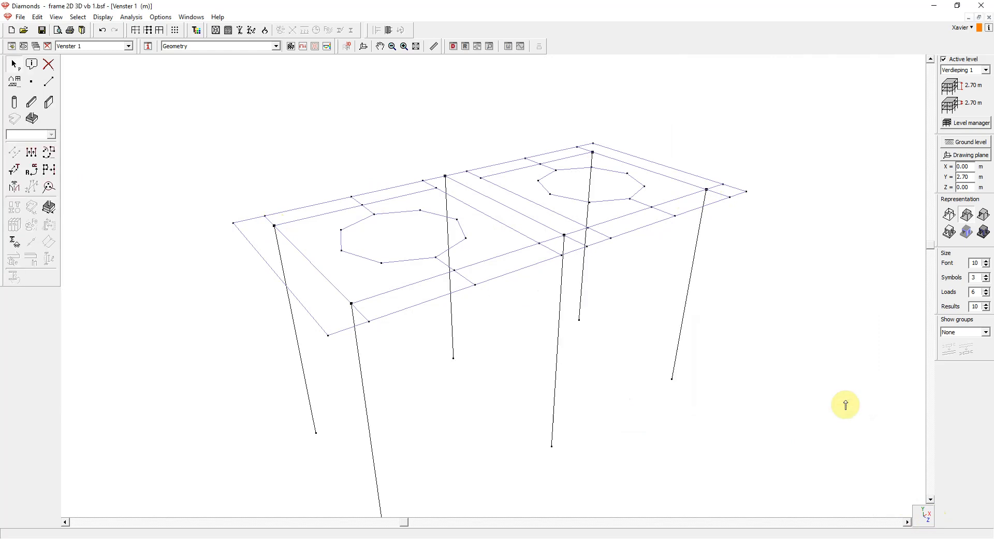
click(690, 298)
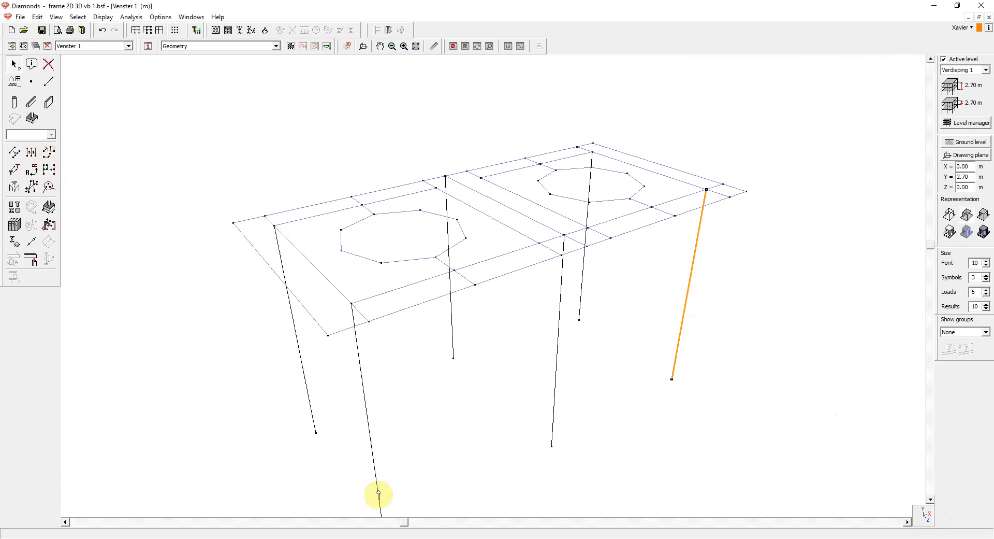
mouse_move(383, 527)
click(345, 513)
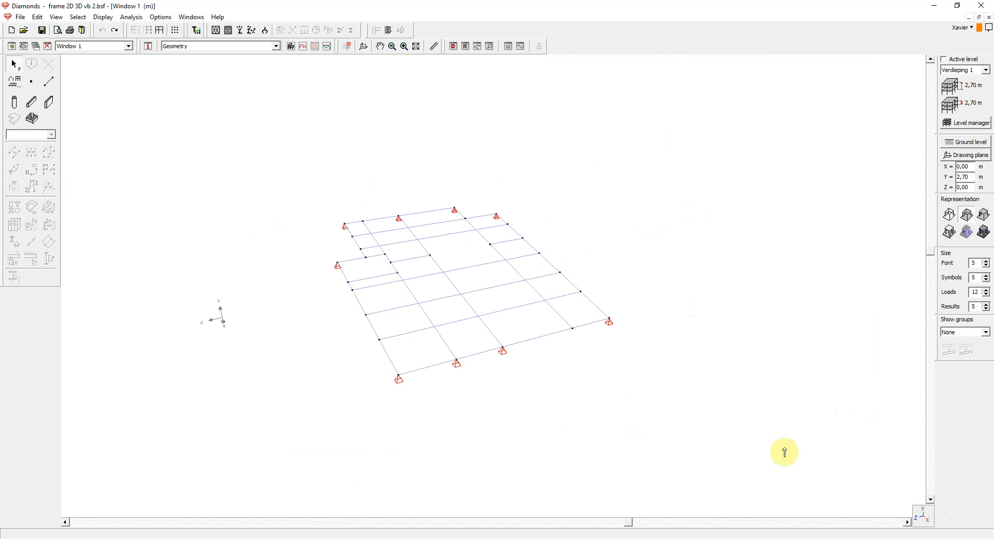
Step: Examine the slope of the supported plane in front view and return to the 3D view
click(921, 514)
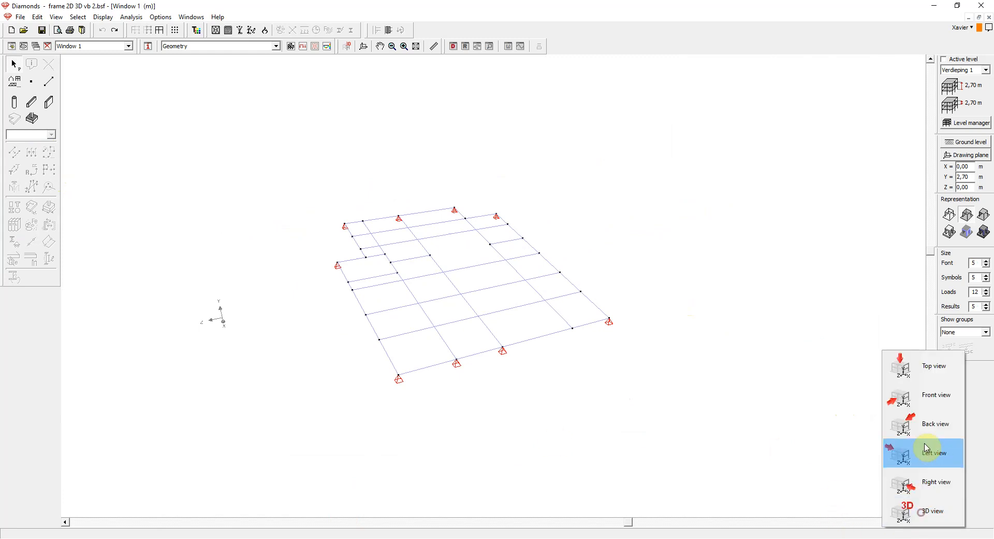
click(929, 406)
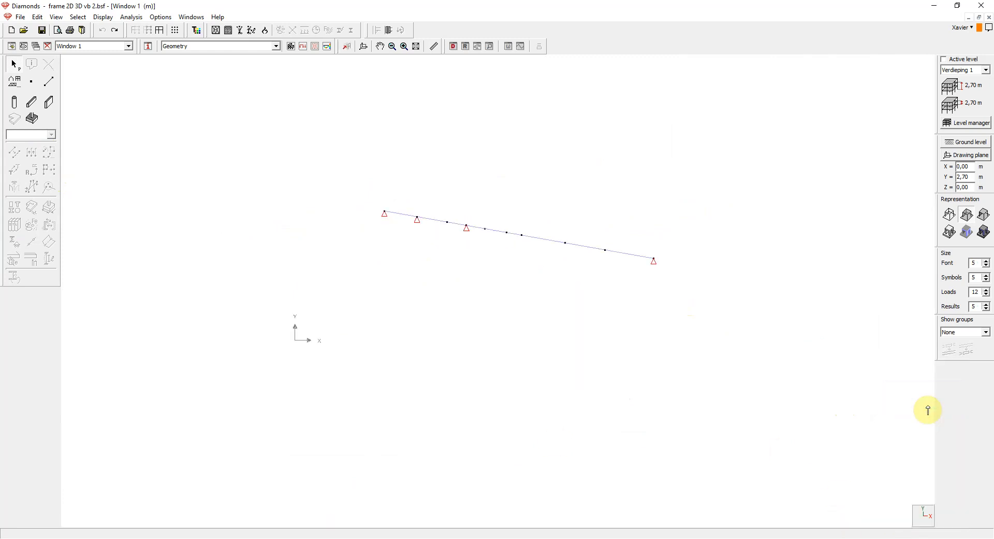
click(922, 514)
click(923, 501)
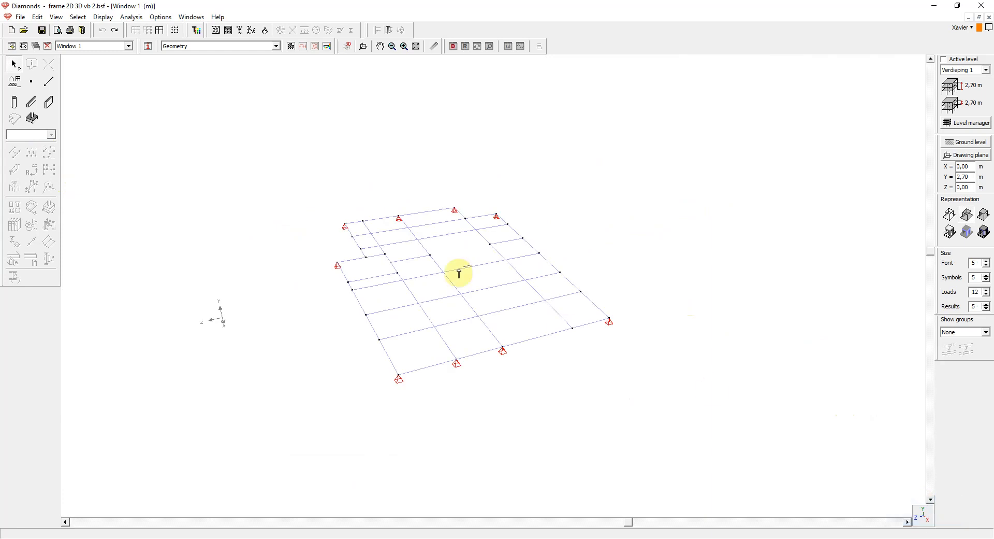
Step: Remove the supports from all nine supported points of the sloped plane by freeing their displacements and rotations
click(339, 266)
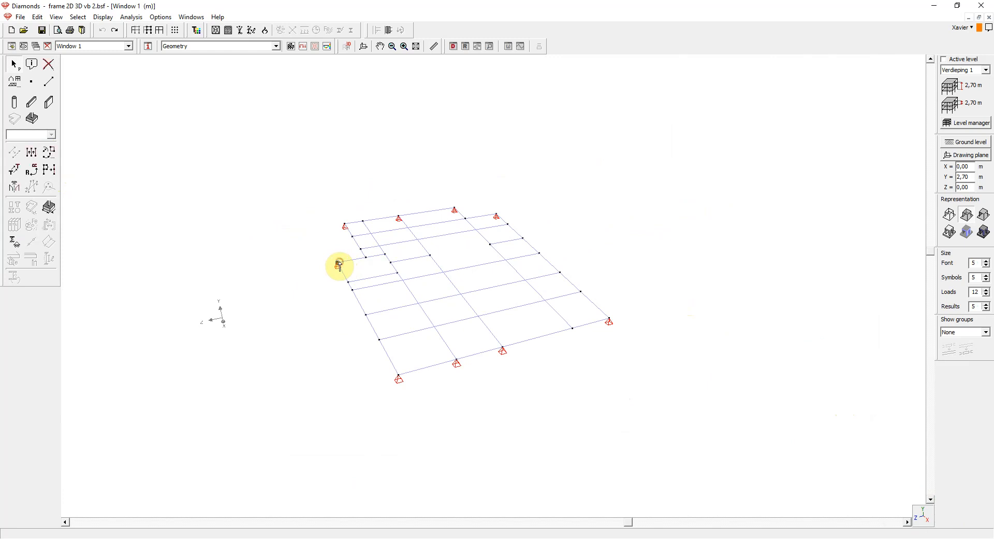
click(345, 225)
click(398, 217)
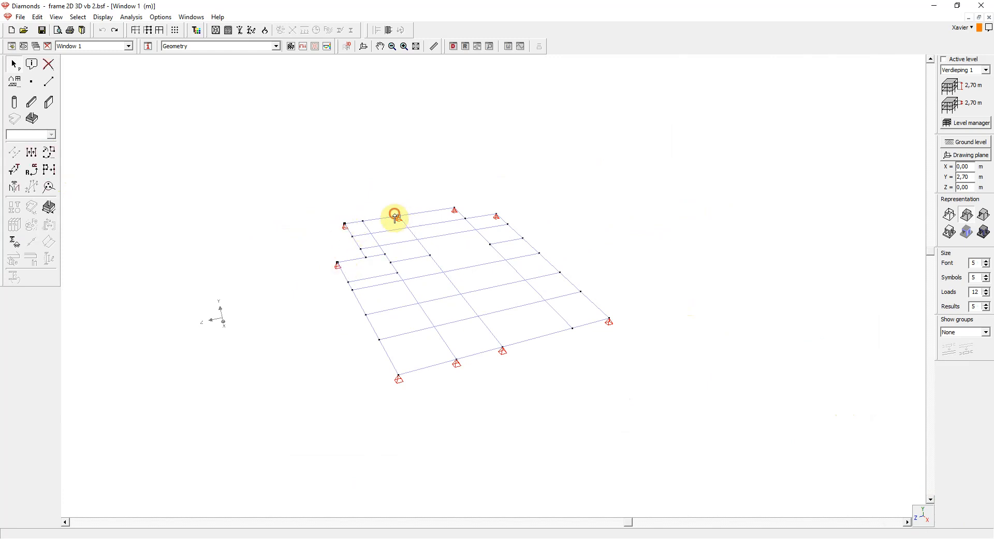
click(453, 209)
click(497, 216)
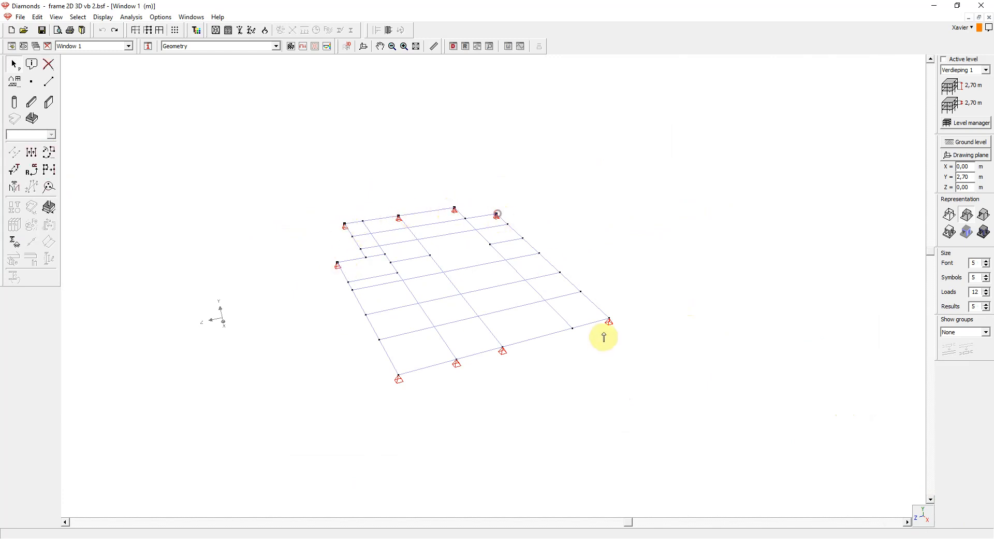
click(610, 321)
click(503, 347)
click(456, 362)
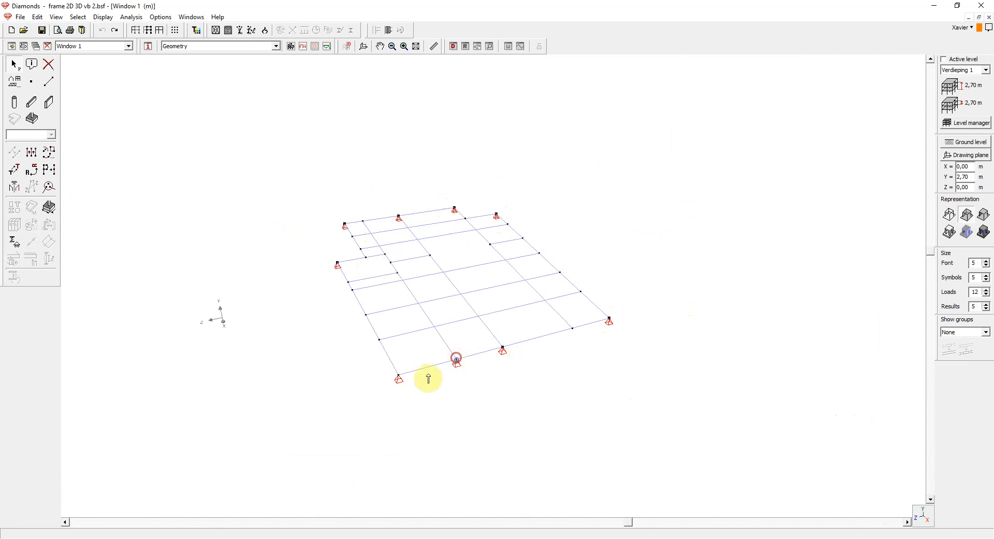
click(399, 376)
click(14, 242)
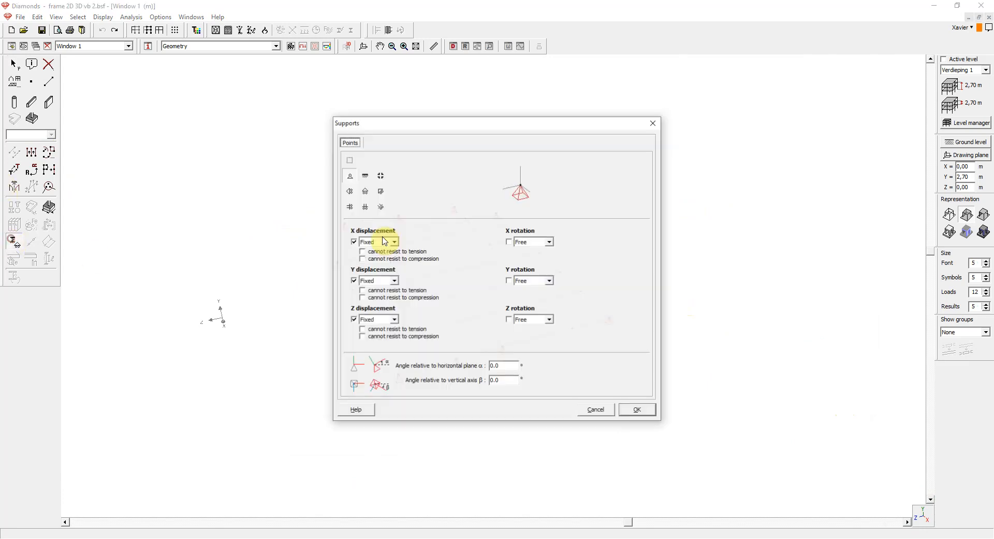
click(350, 160)
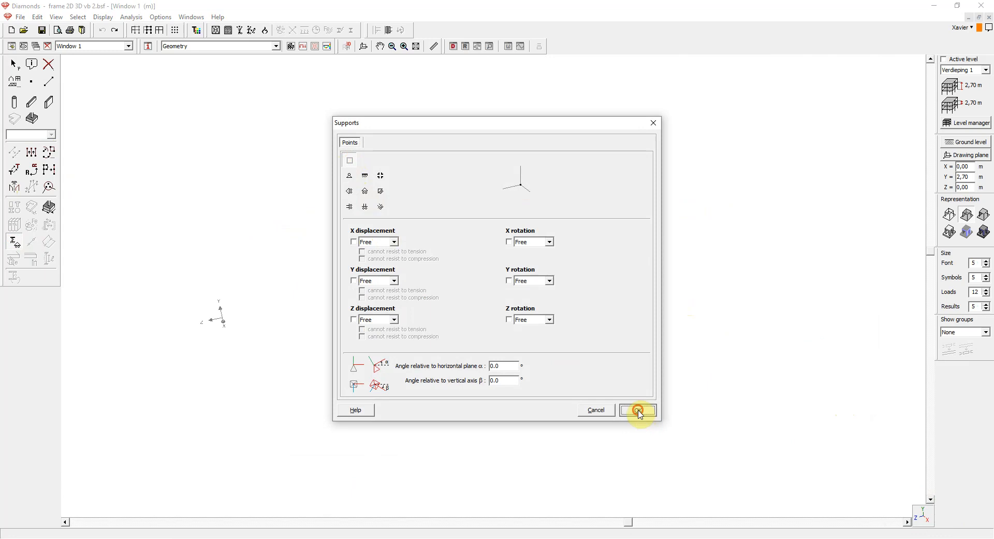
click(638, 409)
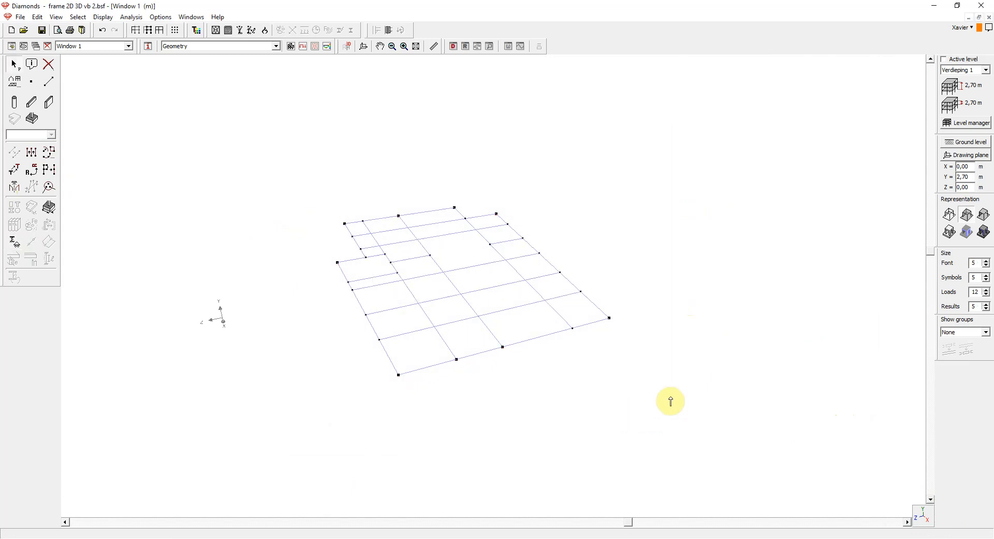
Step: Extrude the nine selected points by a distance of dy -2.5 m to form columns
click(31, 152)
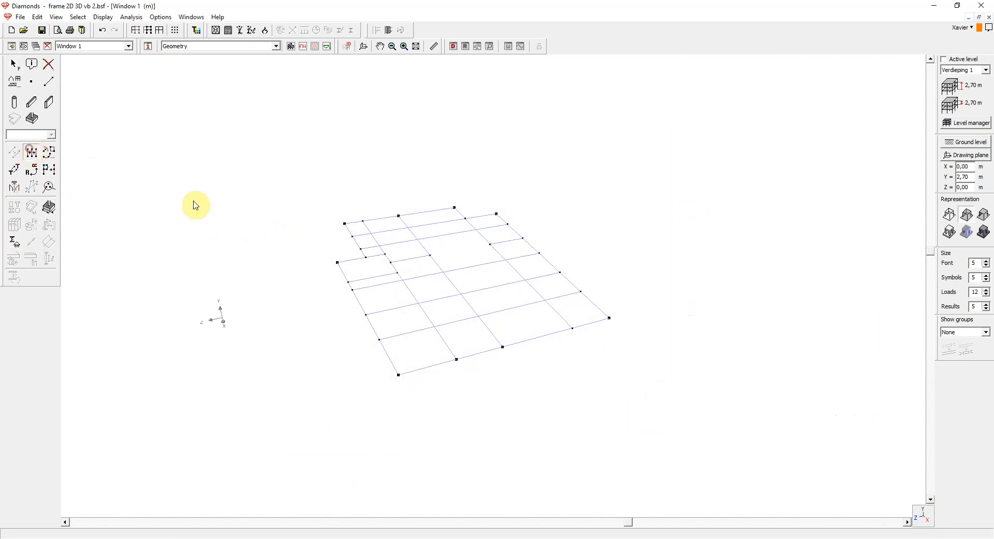
click(413, 309)
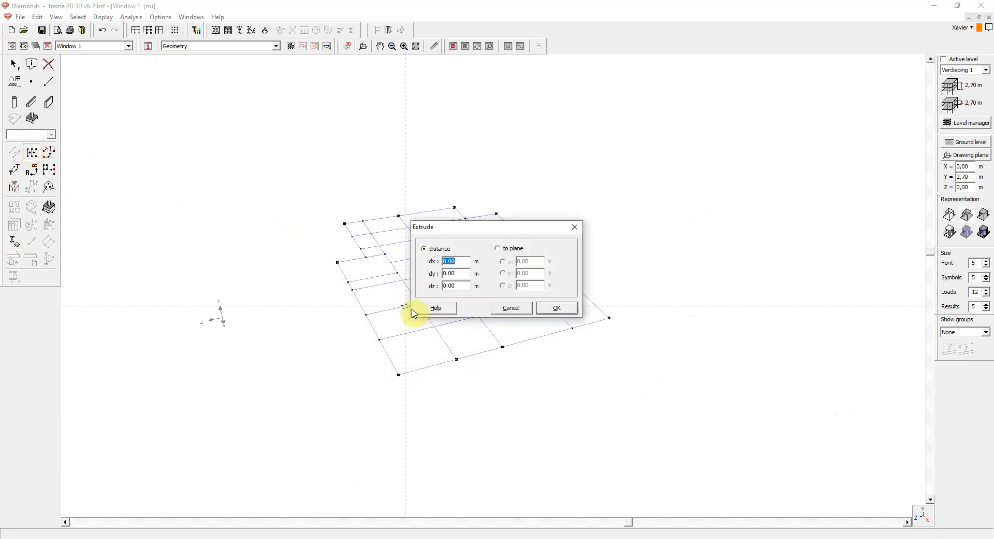
double_click(452, 273)
text(-2.5)
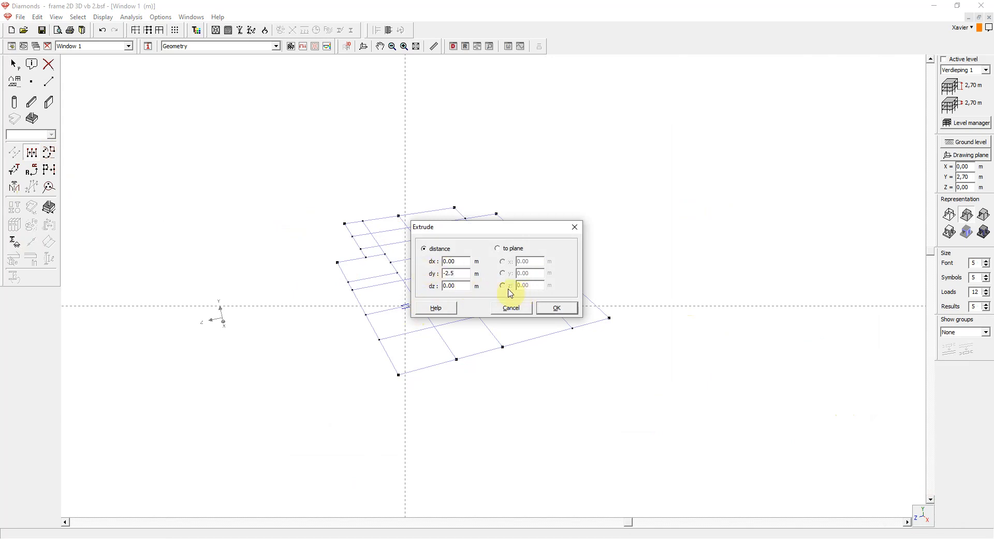
click(556, 309)
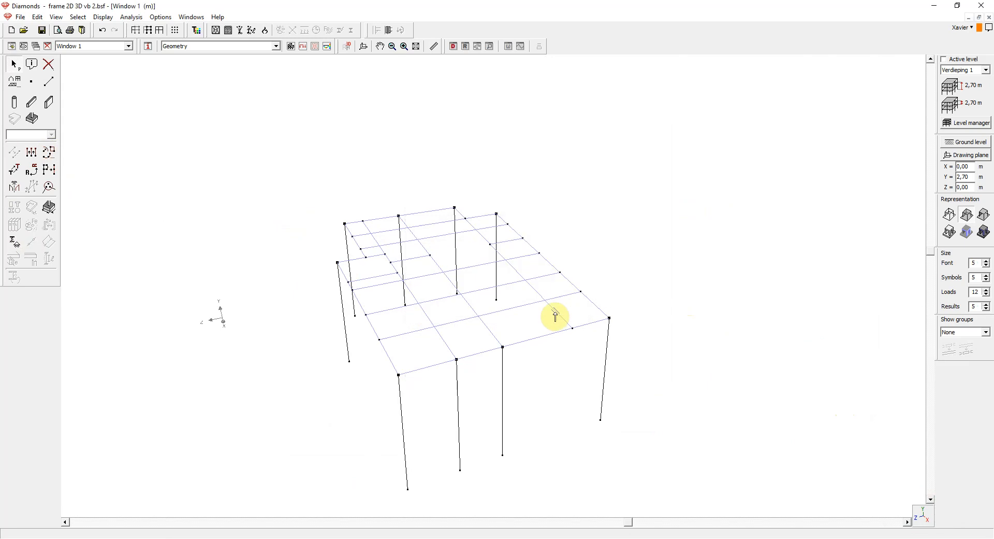
Step: Check the column bases in front view, return to the 3D view and undo the fixed-distance extrusion
click(922, 516)
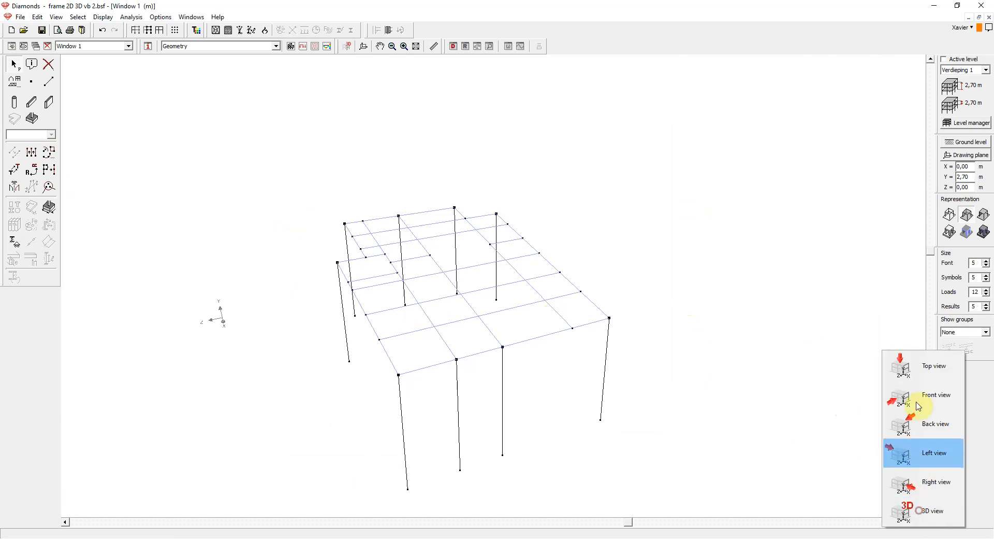
click(915, 398)
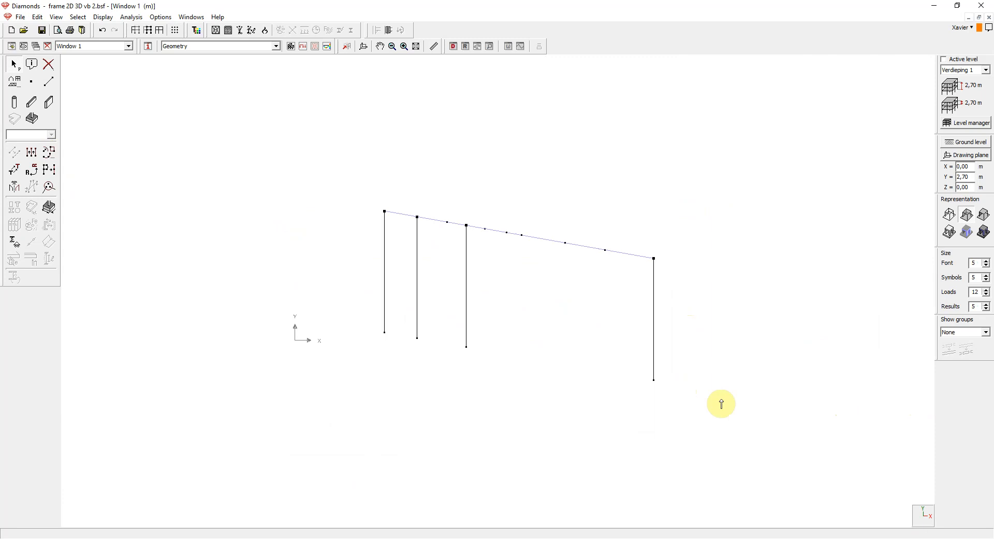
click(926, 511)
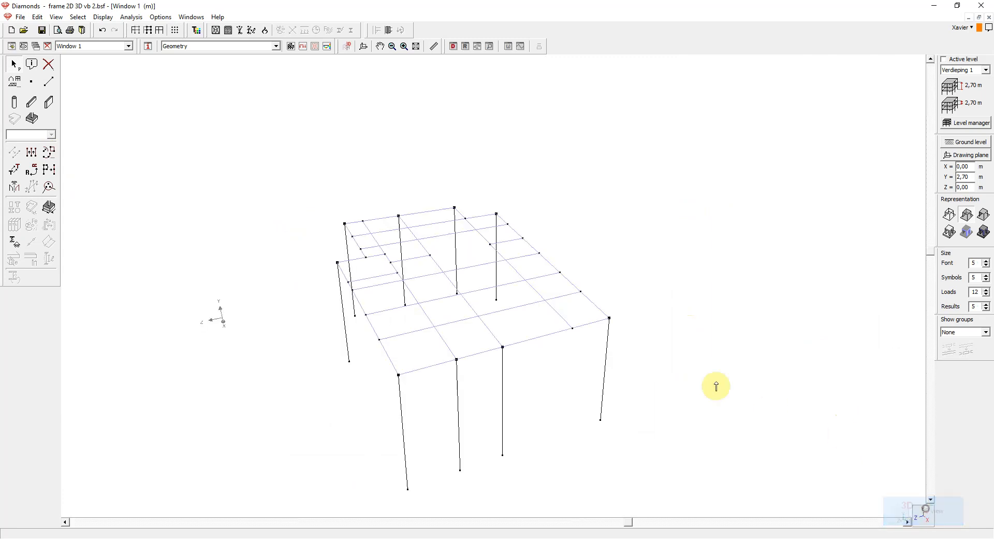
click(102, 30)
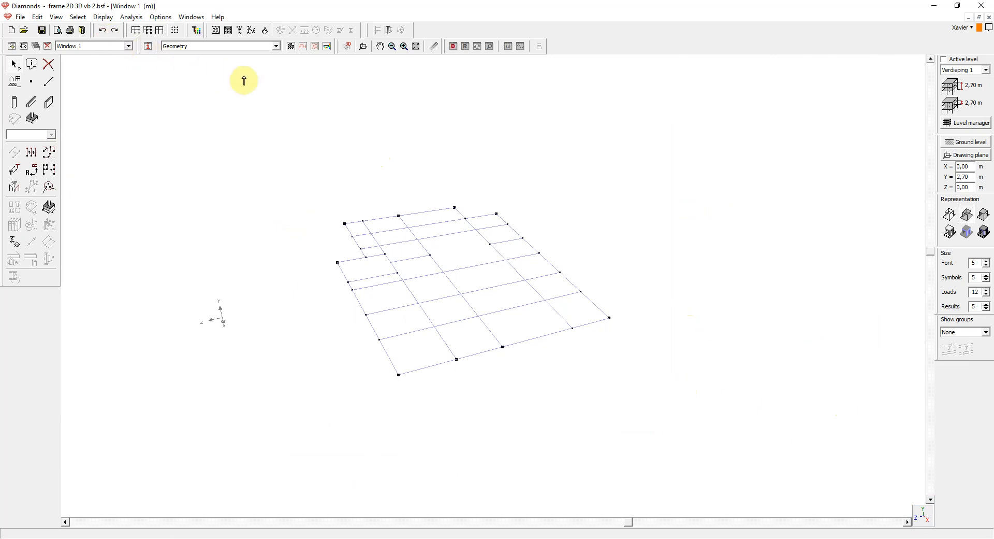
Step: Extrude the nine selected points to the plane y = 0.00 m and show the resulting columns in front view
click(31, 151)
drag(515, 228, 742, 325)
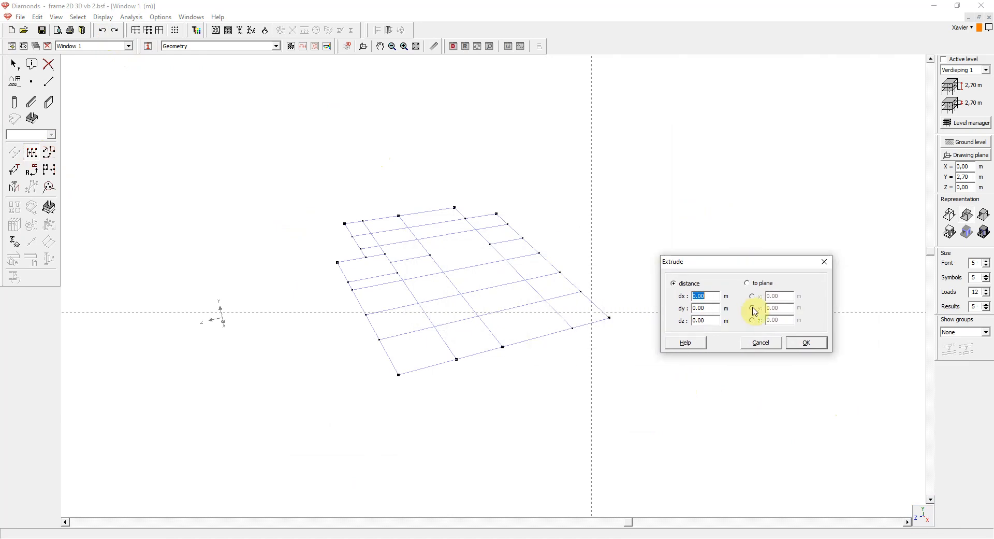
click(767, 283)
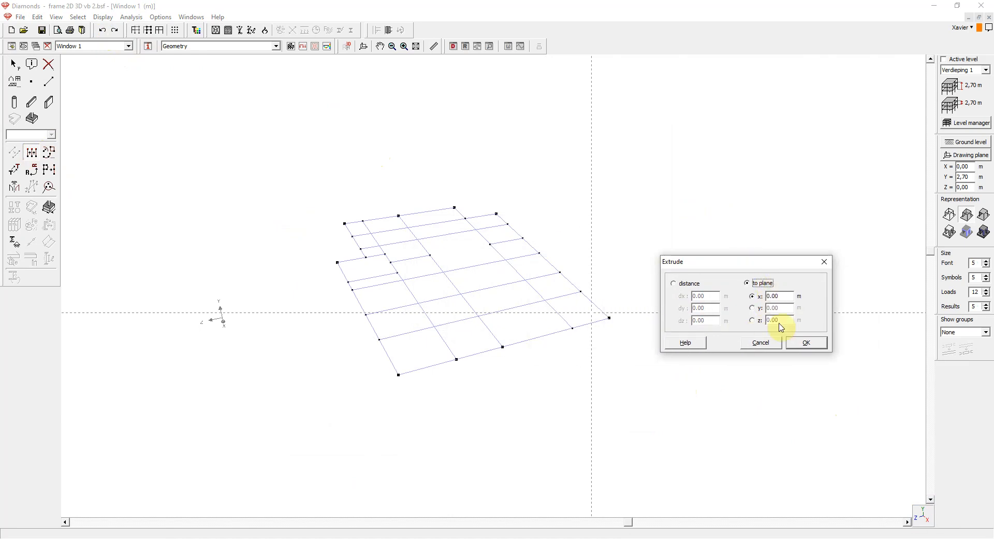
click(752, 309)
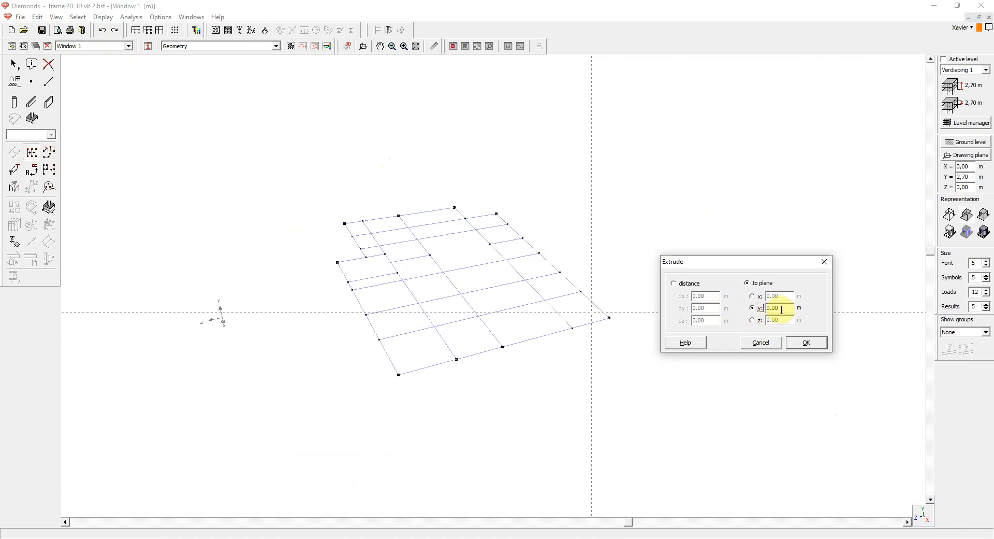
click(810, 343)
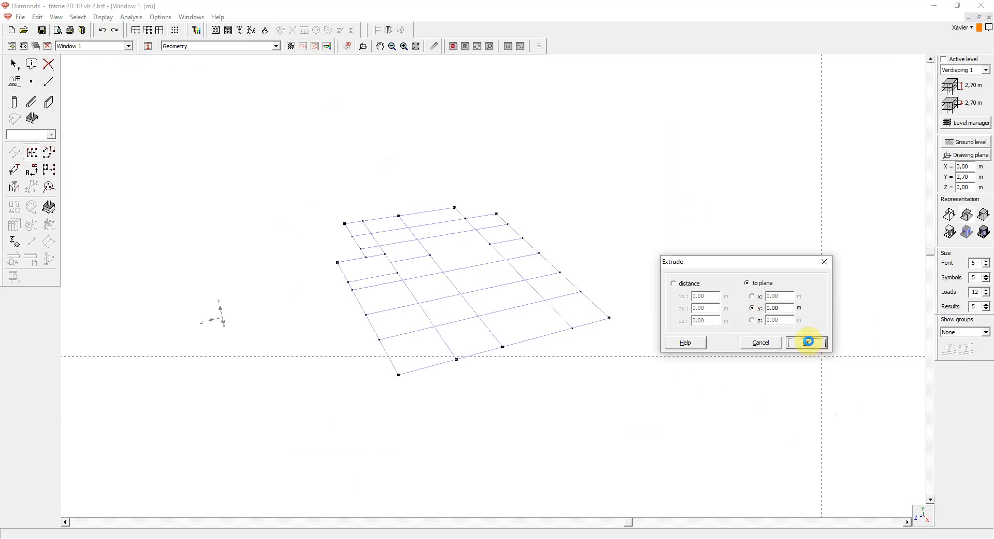
click(927, 517)
click(931, 400)
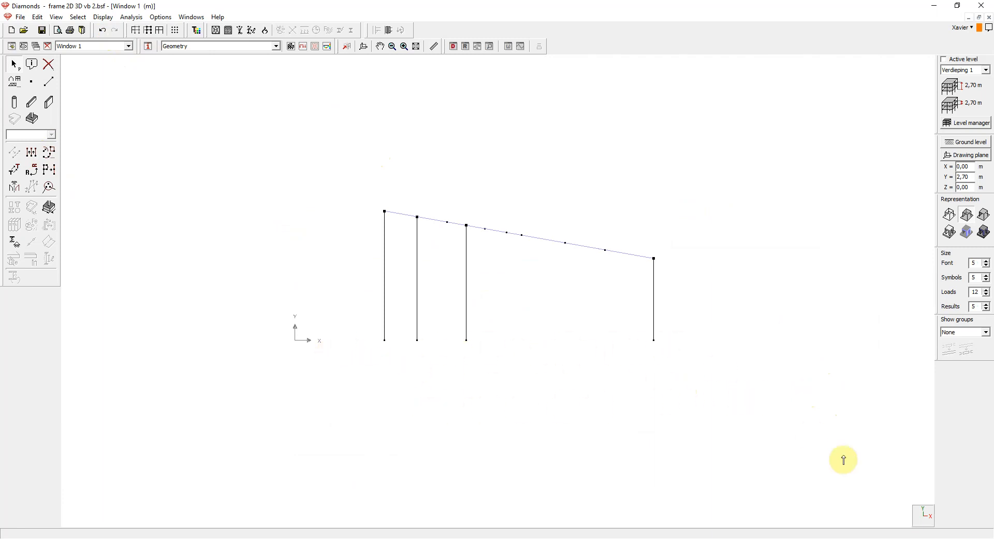
Step: Return the sloped-plane model to the 3D view, clear the selection and switch to the portal frame model frame 2D 3D vb 3.bsf
click(927, 516)
click(928, 511)
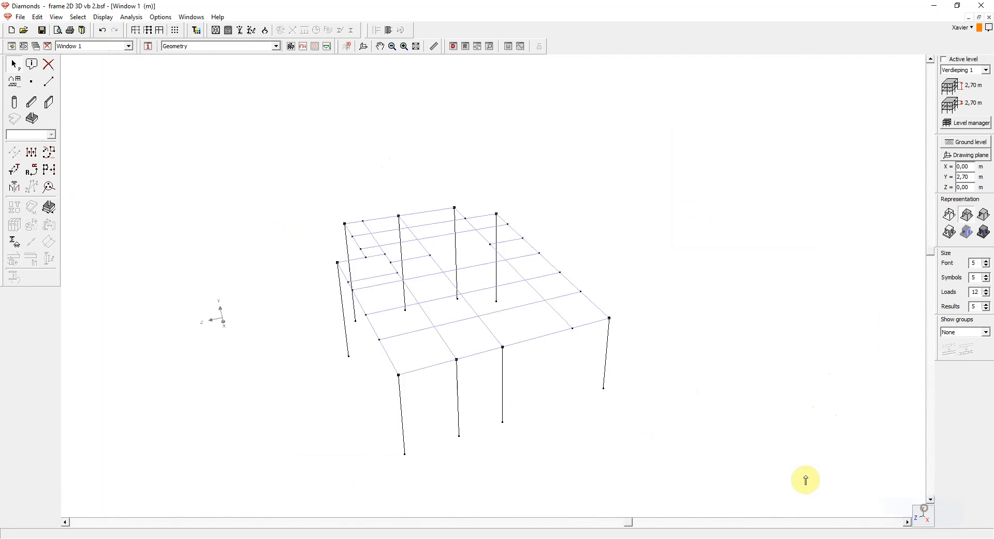
click(712, 416)
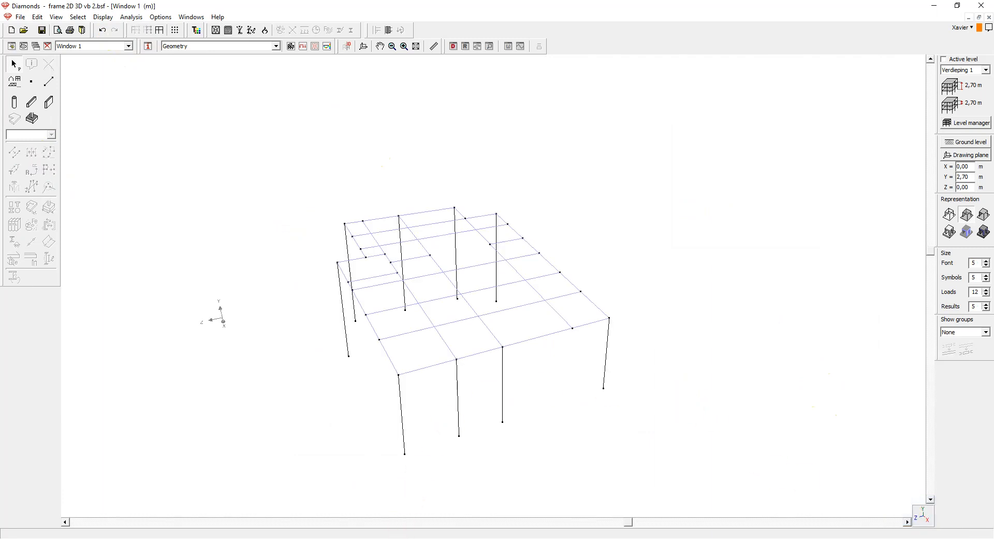
mouse_move(396, 536)
click(445, 505)
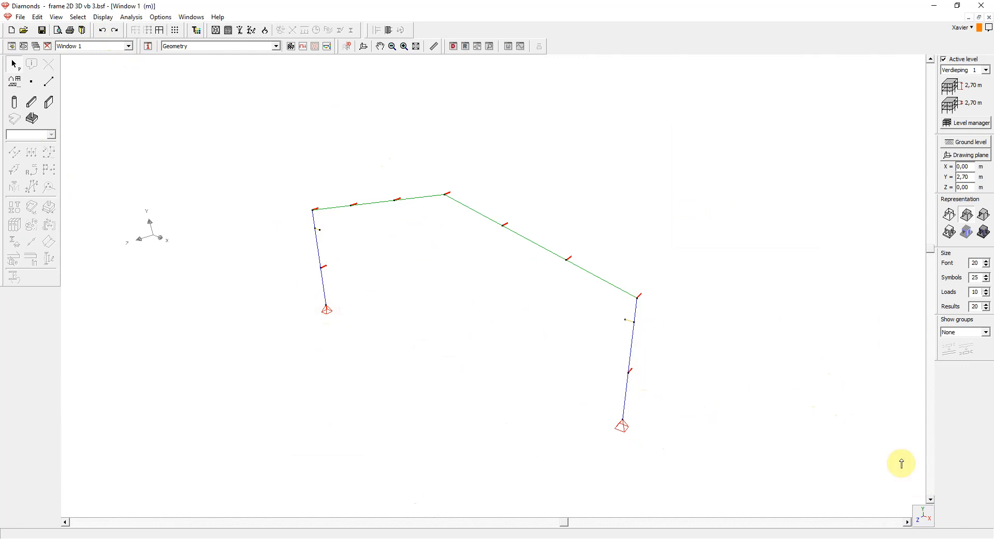
Step: Remove the point supports from every portal frame node above the column bases by freeing their displacements and rotations
click(921, 513)
click(919, 397)
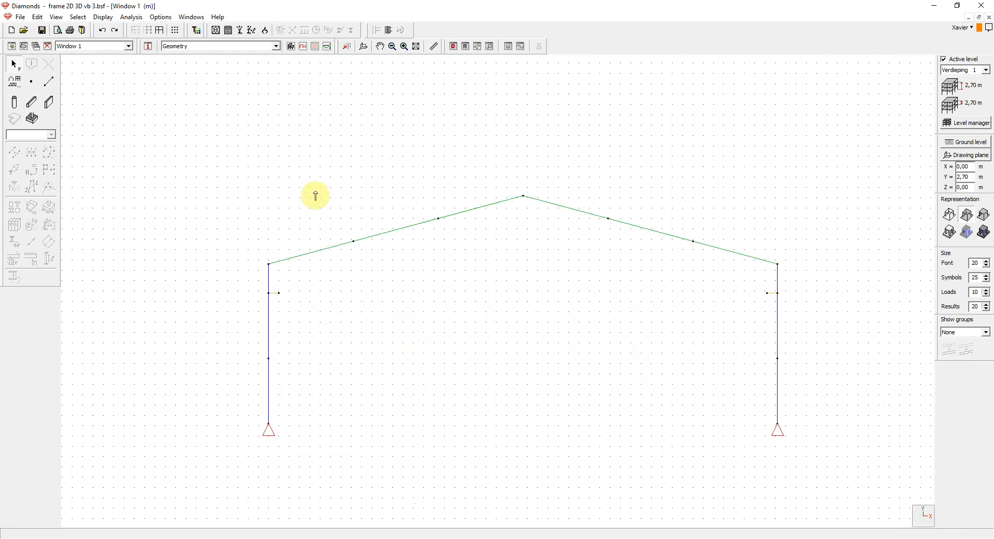
drag(230, 189, 831, 387)
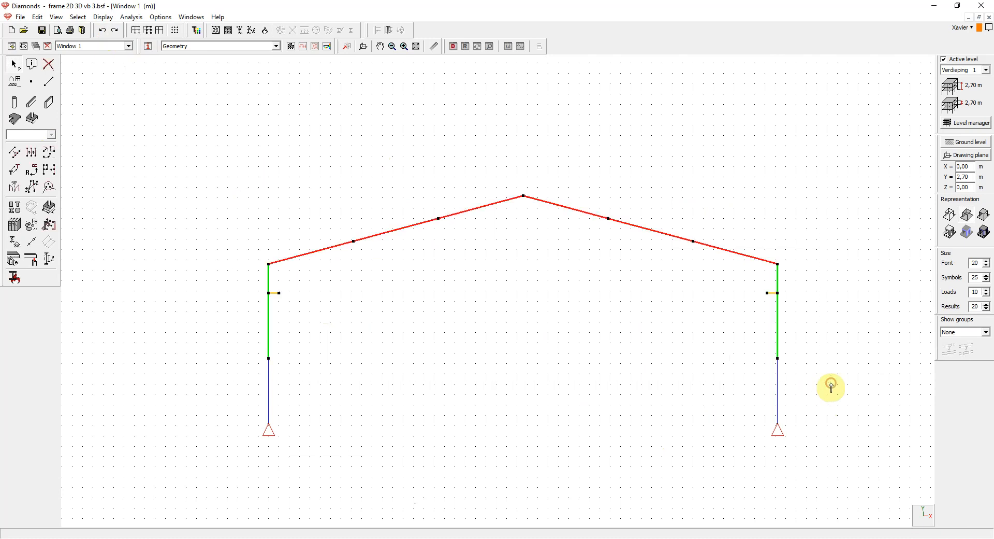
click(922, 514)
click(927, 513)
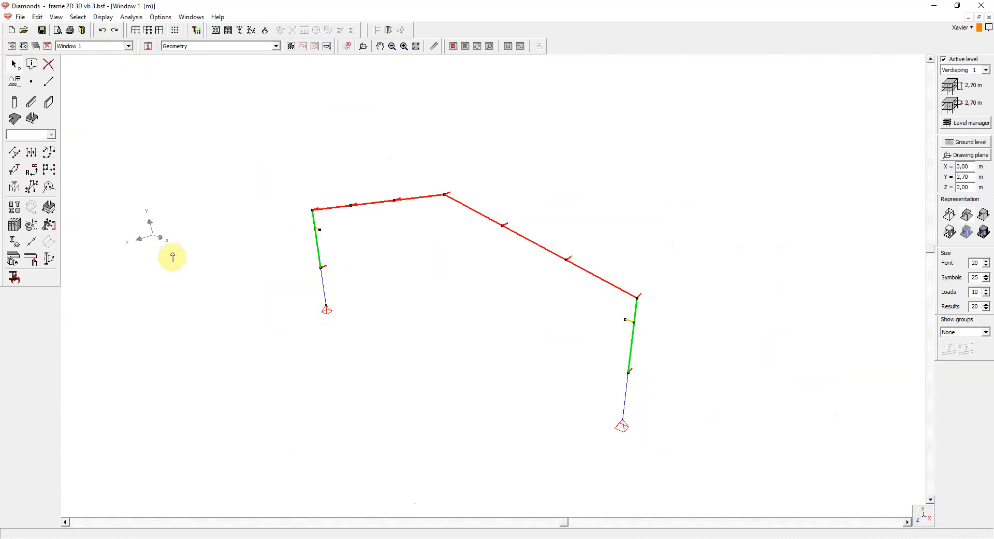
click(14, 241)
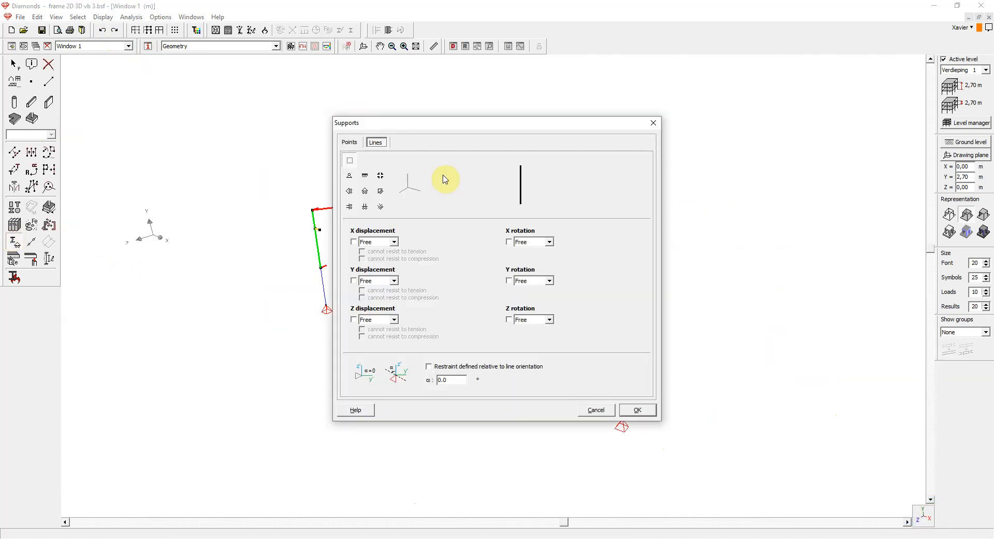
click(350, 142)
click(638, 410)
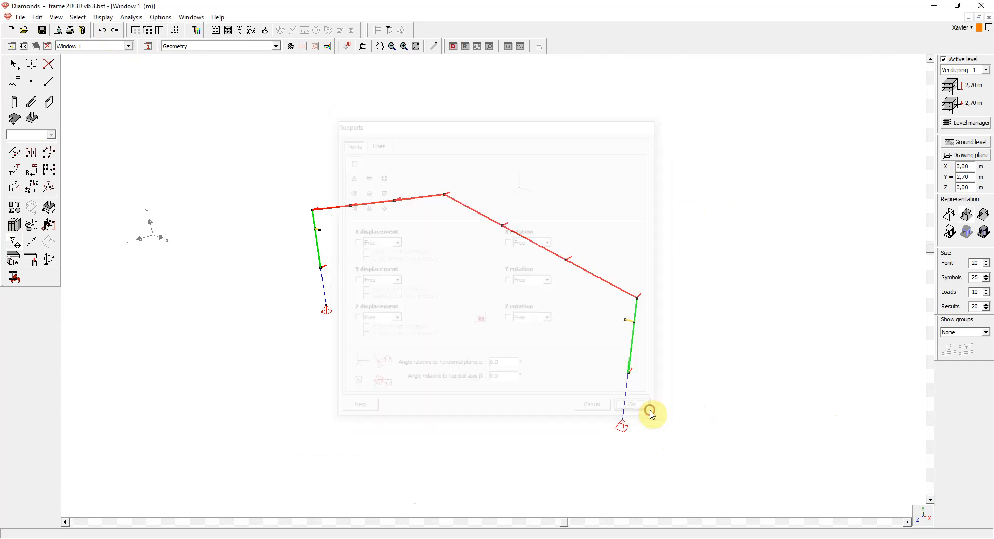
click(736, 418)
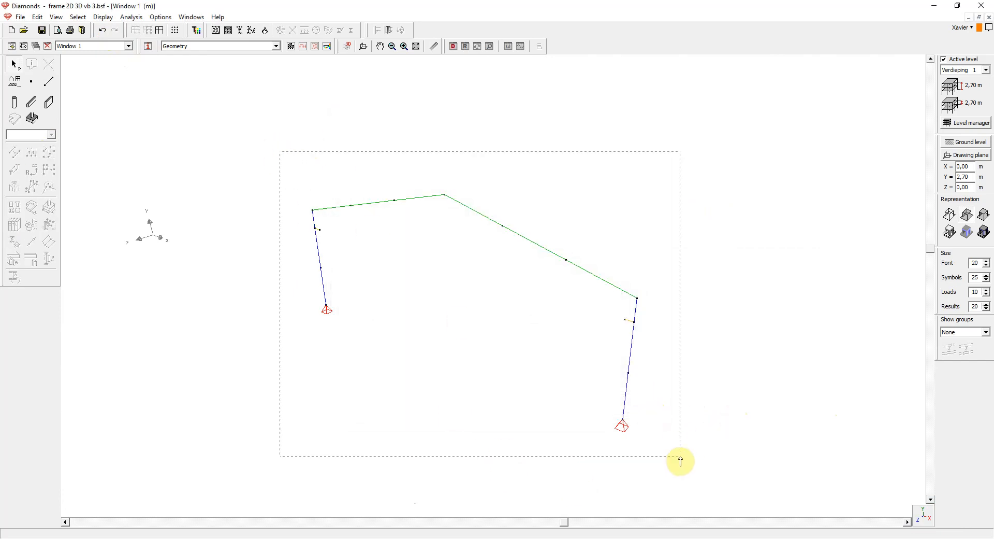
Step: Copy the whole portal frame 8 times by translation with dz 4.5 m, creating connecting lines between the copies
drag(680, 461, 680, 461)
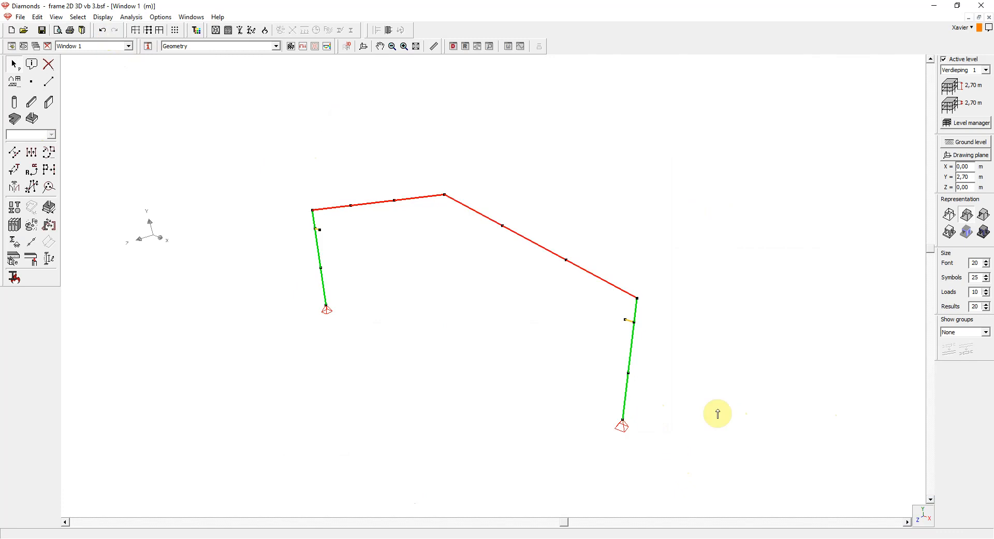
click(11, 172)
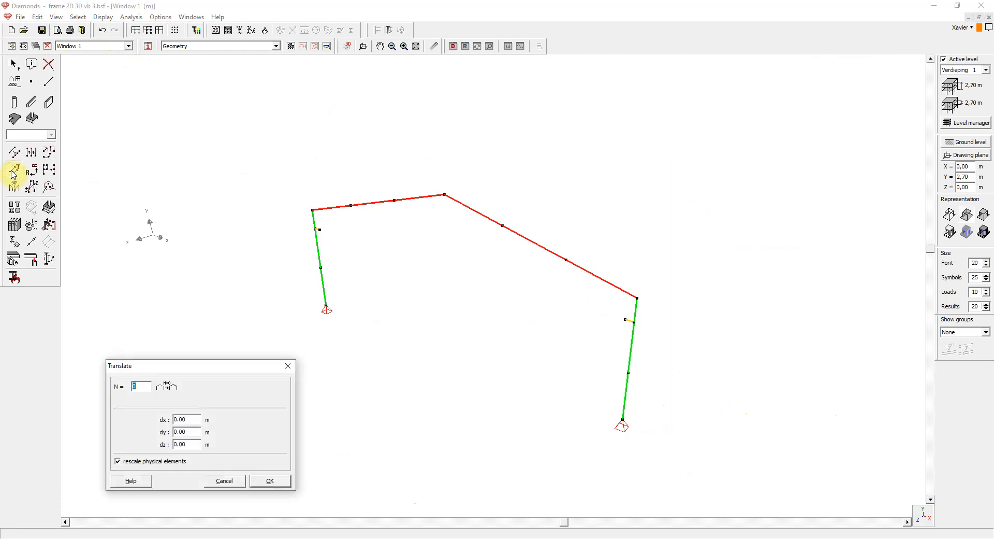
drag(209, 370, 211, 312)
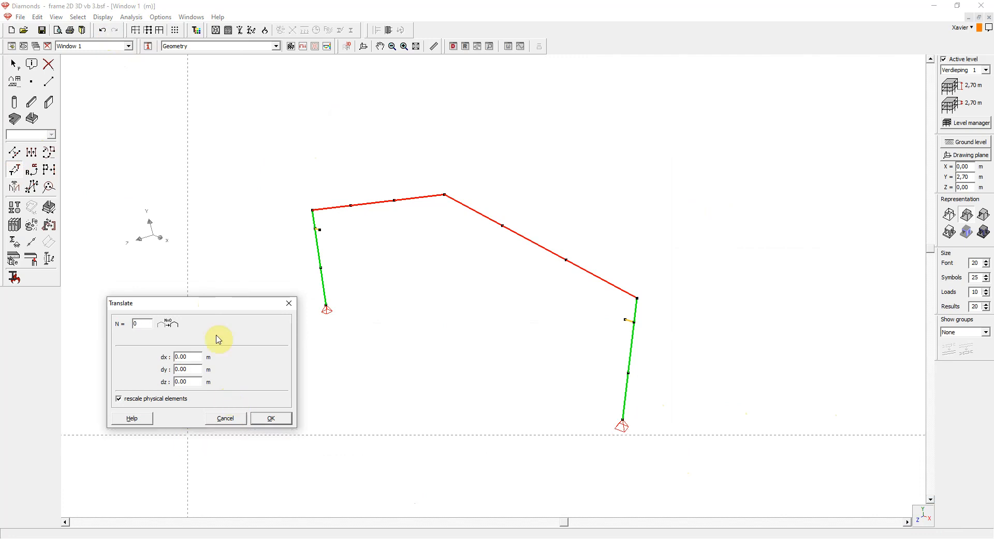
key(BackSpace)
text(8)
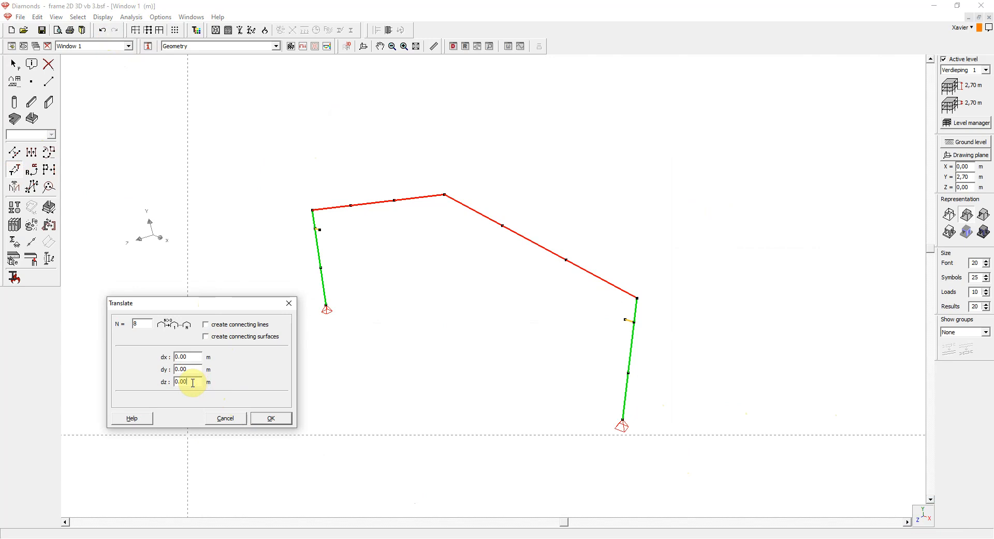
drag(193, 382, 165, 381)
text(4.5)
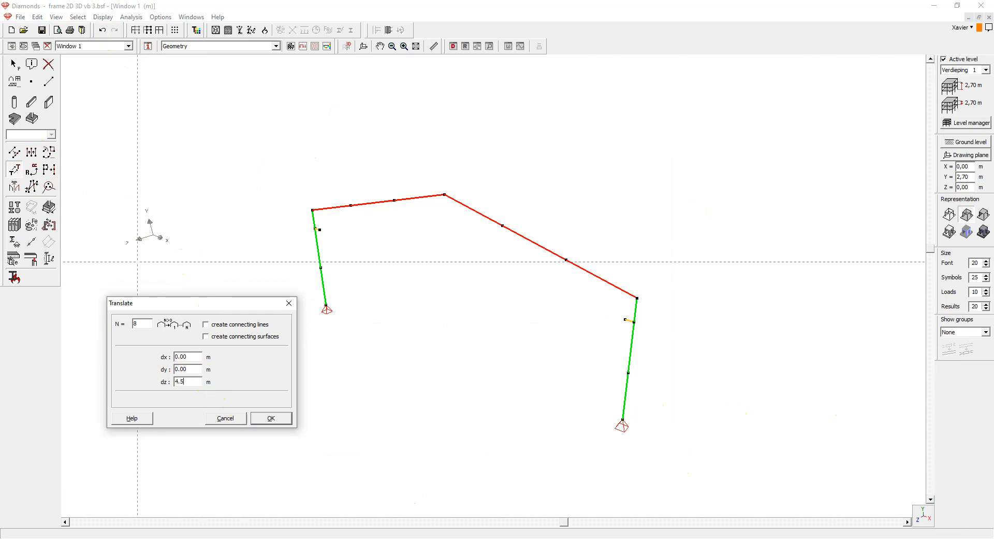
click(229, 332)
click(273, 419)
scroll(585, 189, down, 5)
scroll(538, 307, up, 1)
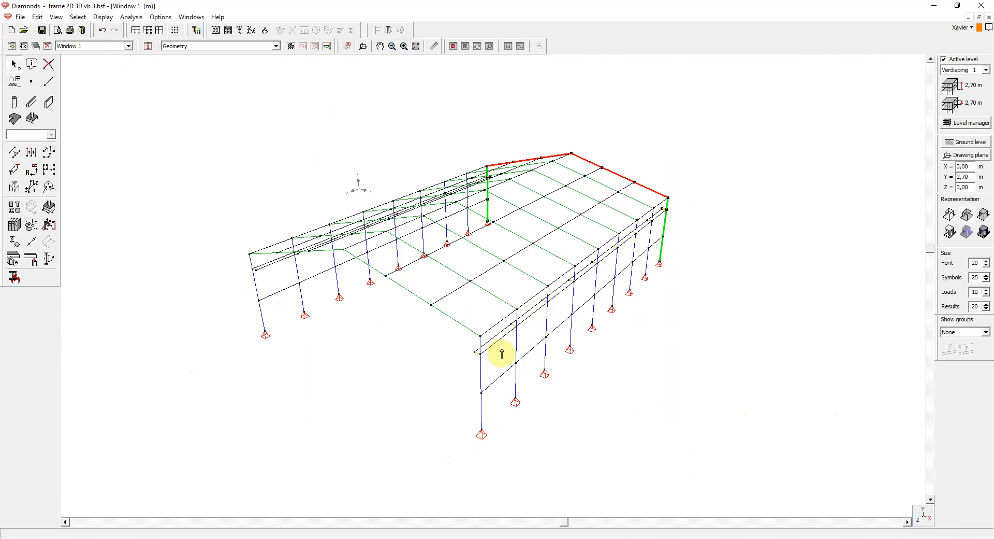
Step: Delete the longitudinal connecting lines that join the column and short bracket nodes on both sides of the hall
click(924, 516)
click(937, 397)
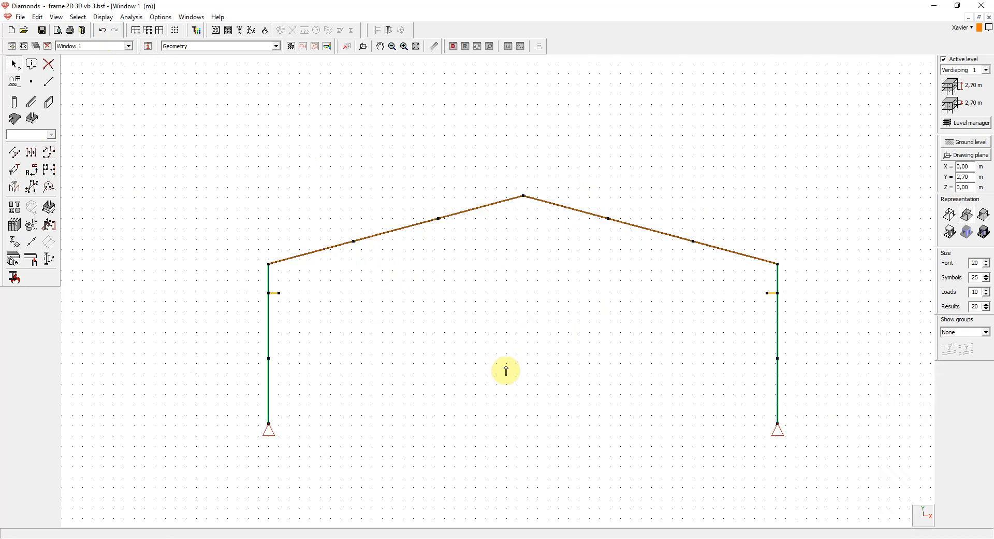
drag(255, 283, 275, 307)
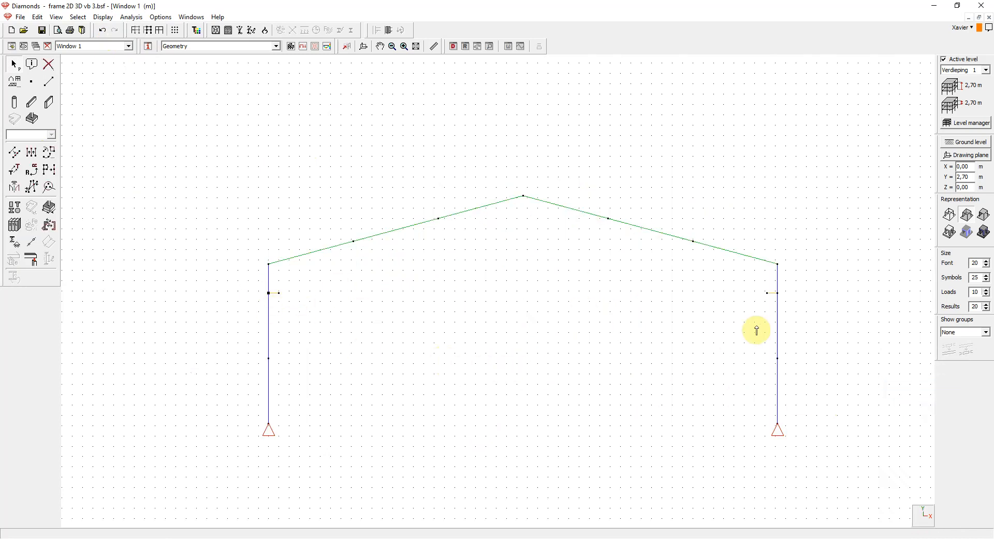
drag(773, 286, 784, 306)
click(926, 518)
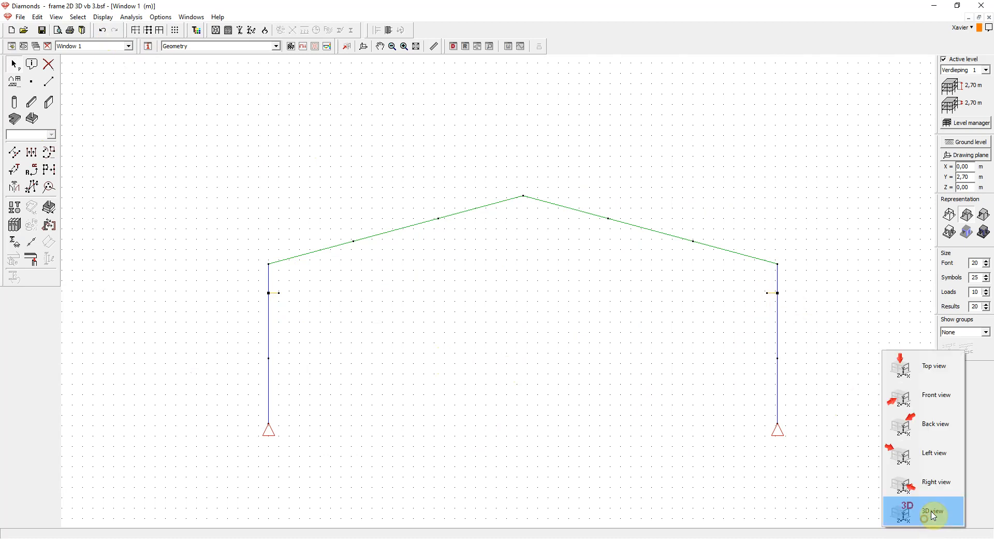
click(907, 513)
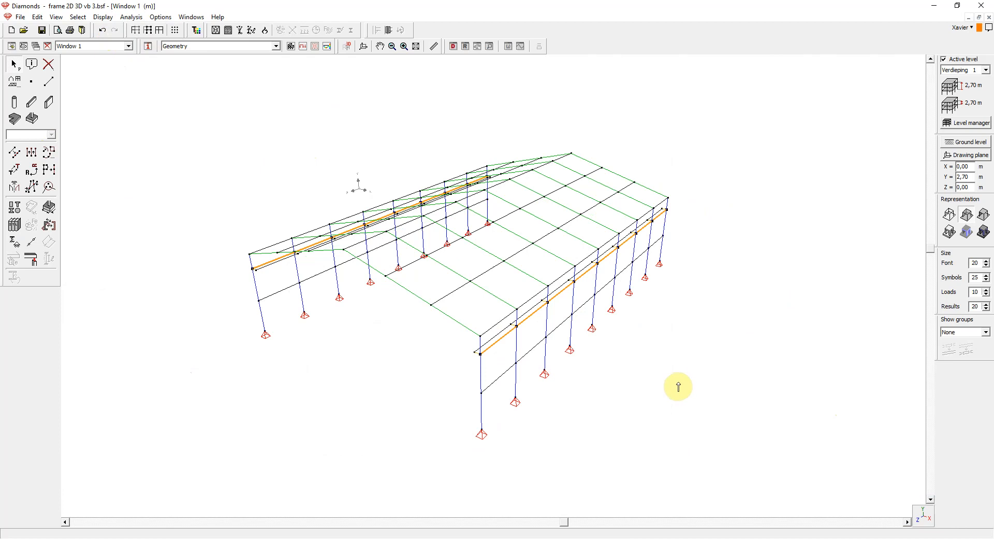
click(678, 387)
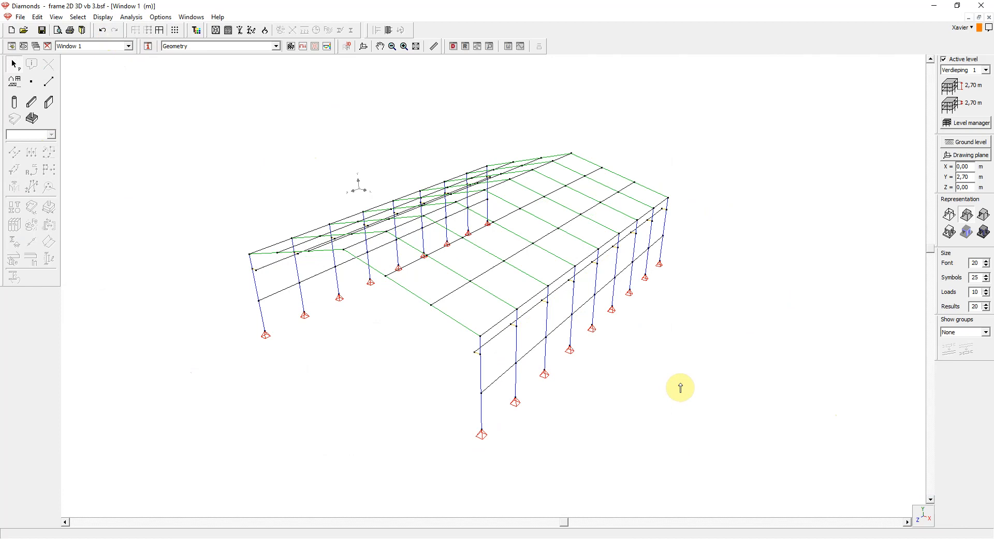
Step: Extrude the five intermediate rafter nodes of the front end frame, ridge included, to the plane y = -0.40 m through the column bases
click(278, 254)
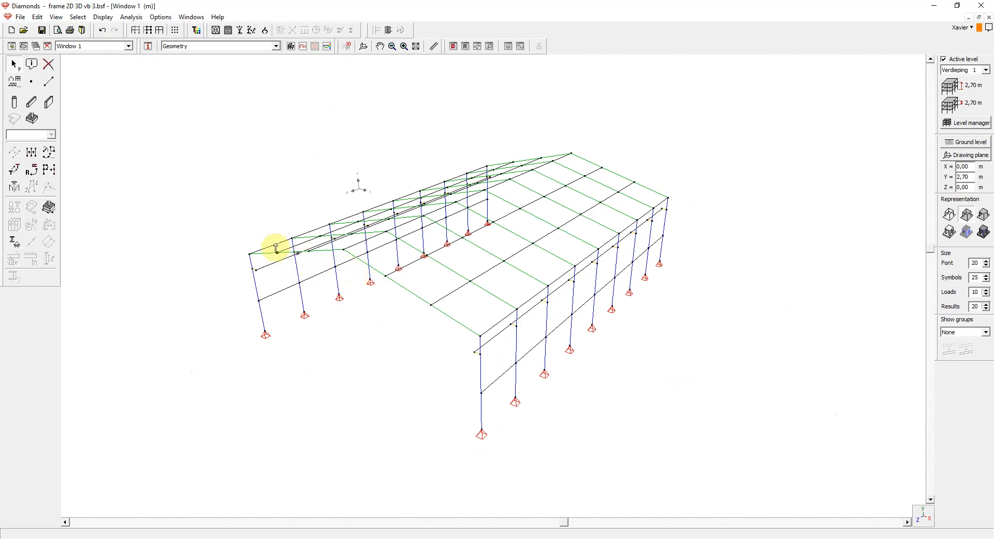
scroll(266, 241, up, 3)
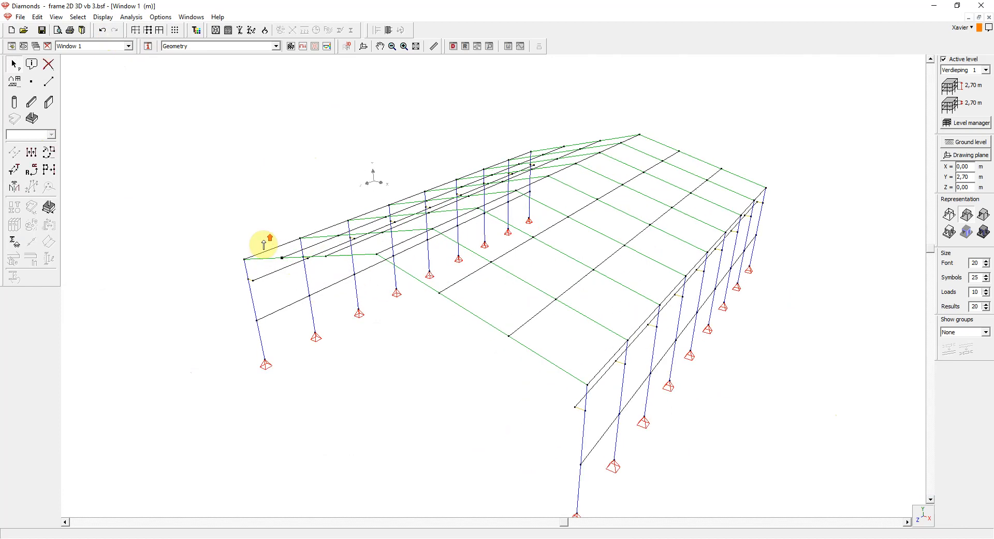
click(339, 260)
click(402, 257)
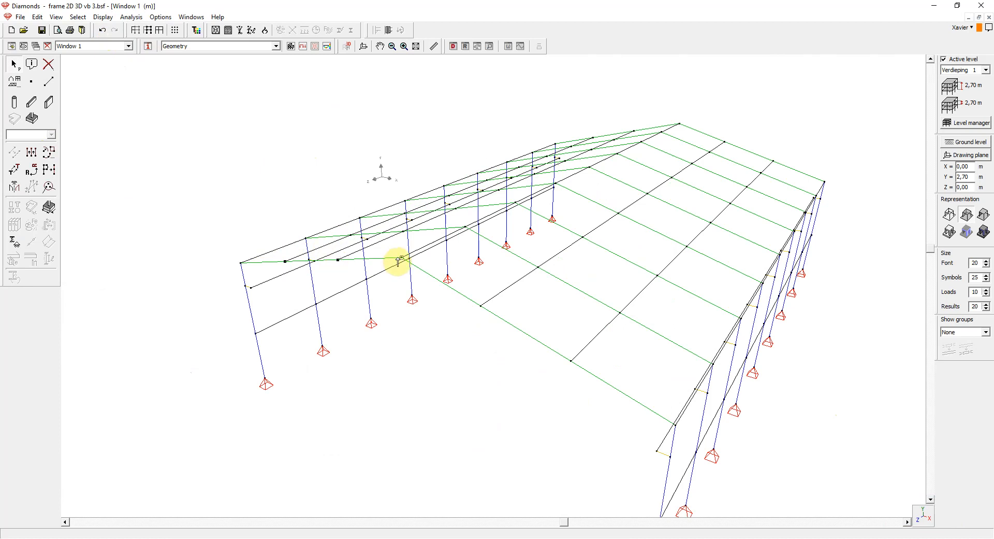
click(478, 307)
scroll(484, 218, up, 1)
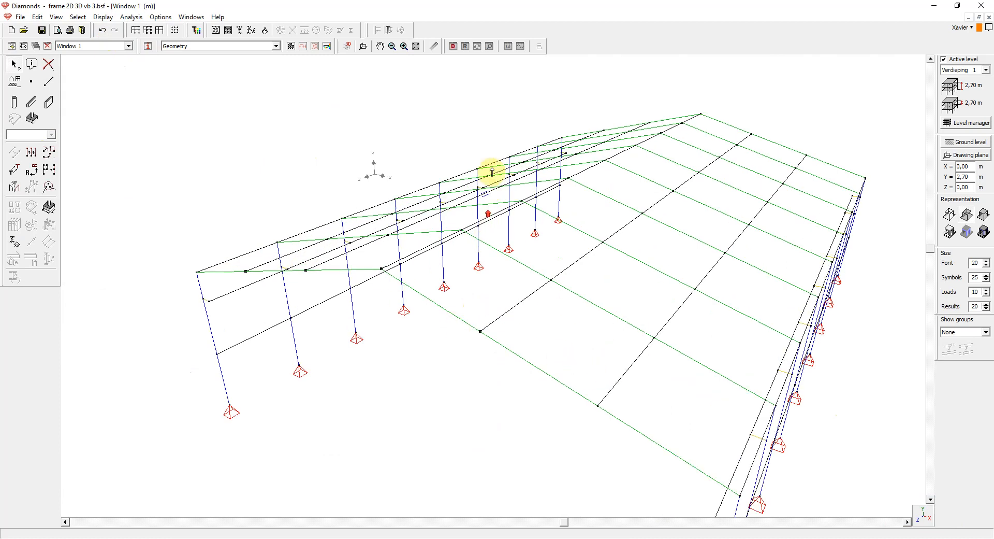
scroll(490, 172, down, 2)
click(543, 279)
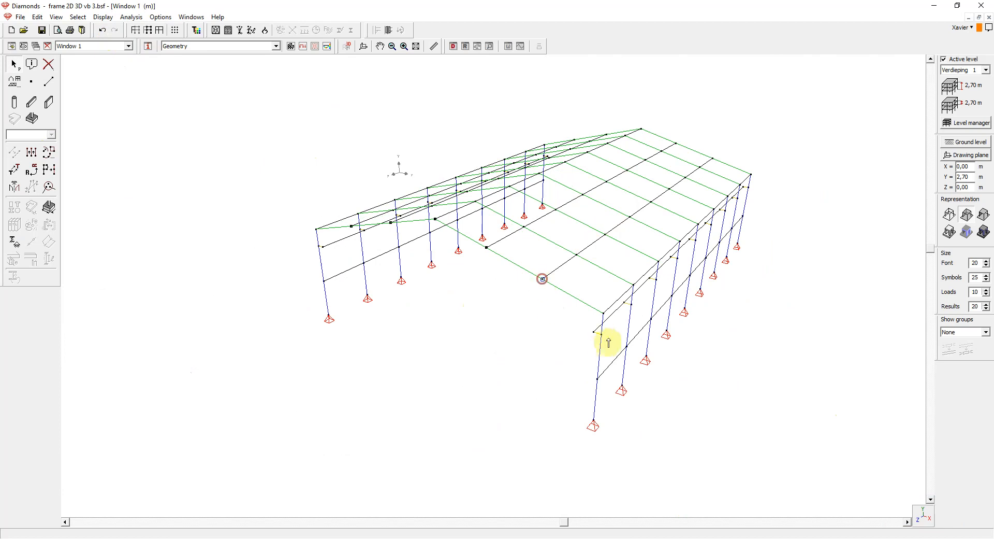
click(32, 153)
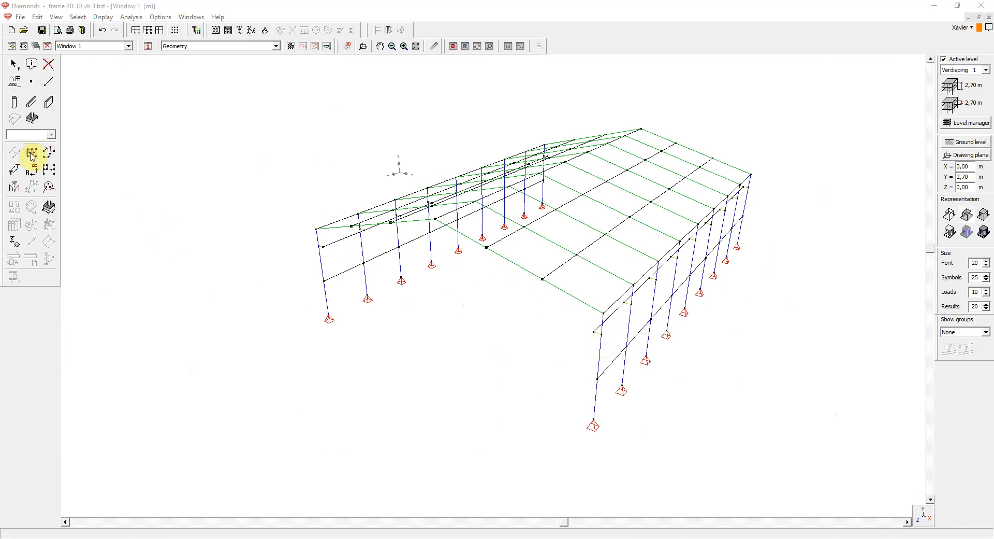
drag(465, 228, 282, 359)
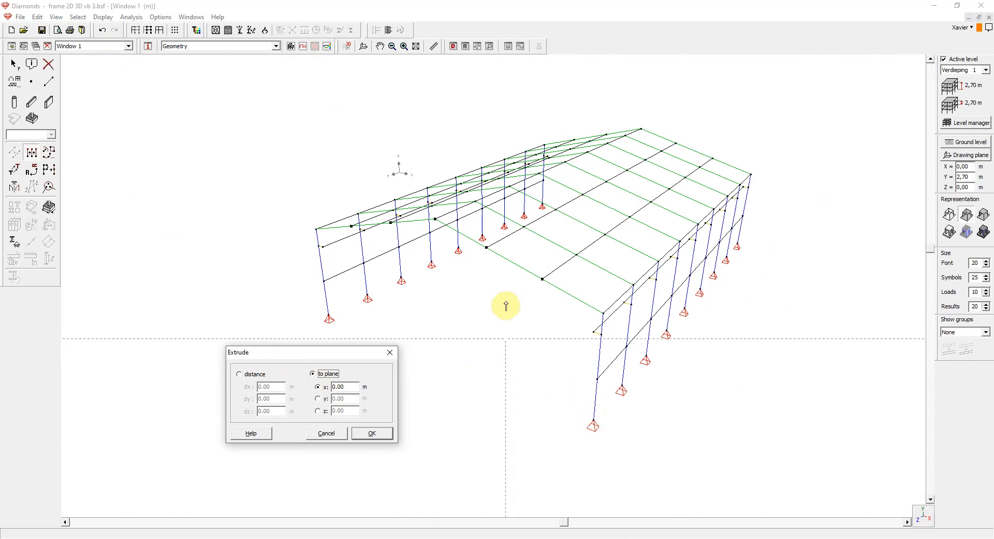
click(594, 424)
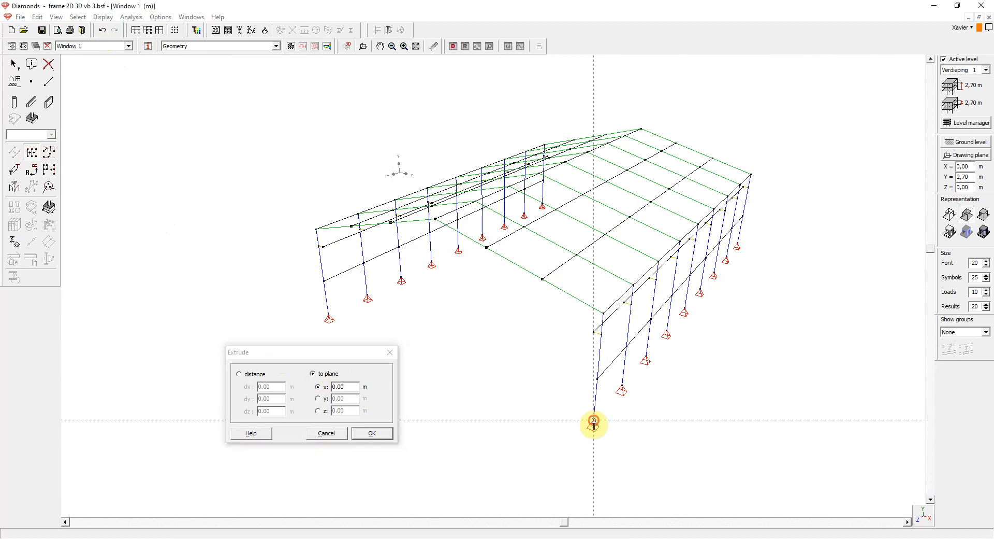
click(318, 399)
click(380, 436)
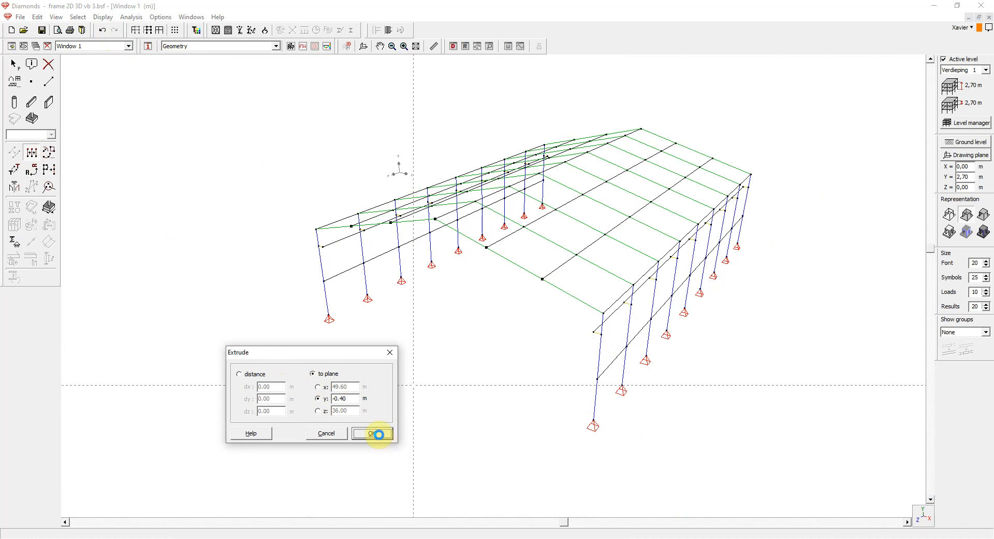
click(538, 427)
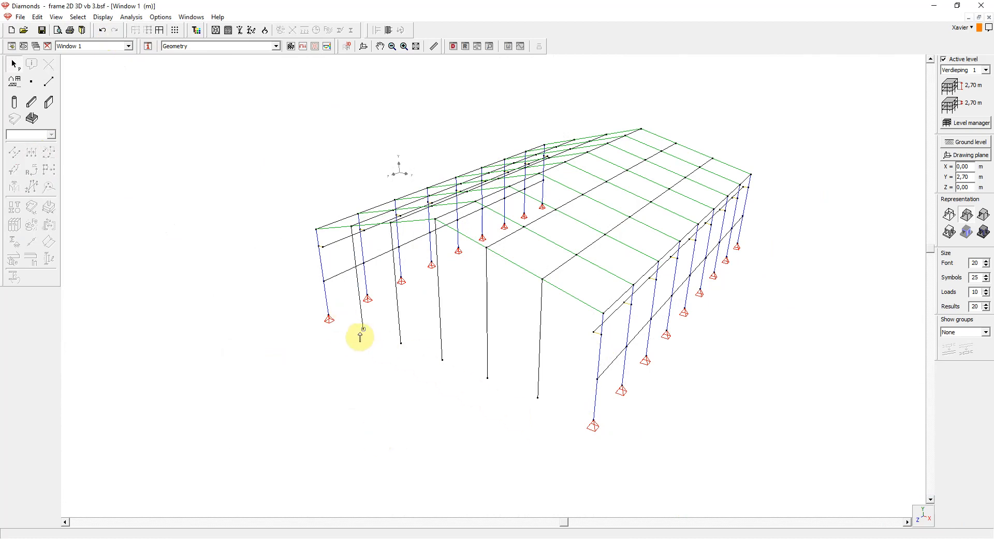
Step: Assign pinned supports with fixed X, Y and Z displacements and free rotations to the bases of the five new gable columns
click(360, 330)
click(401, 343)
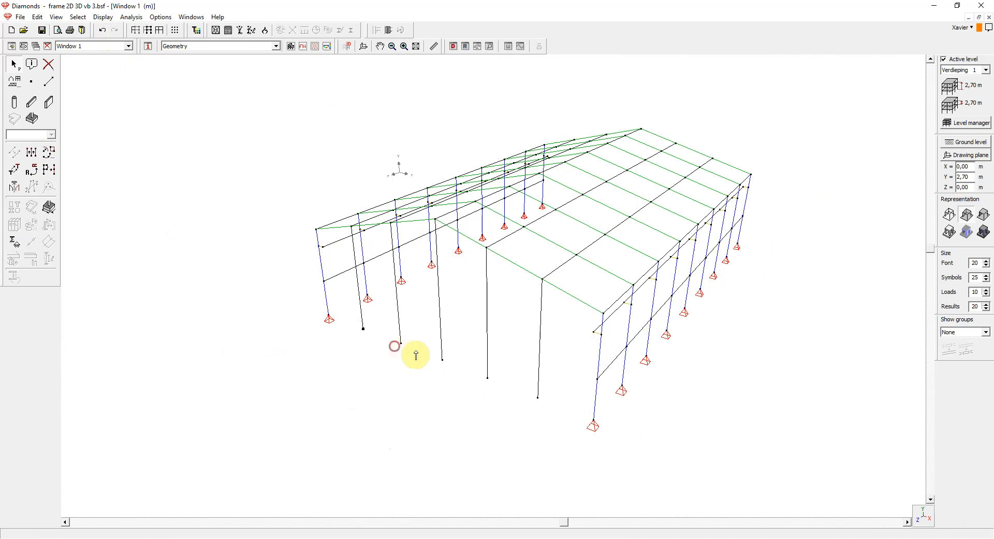
click(442, 360)
click(488, 378)
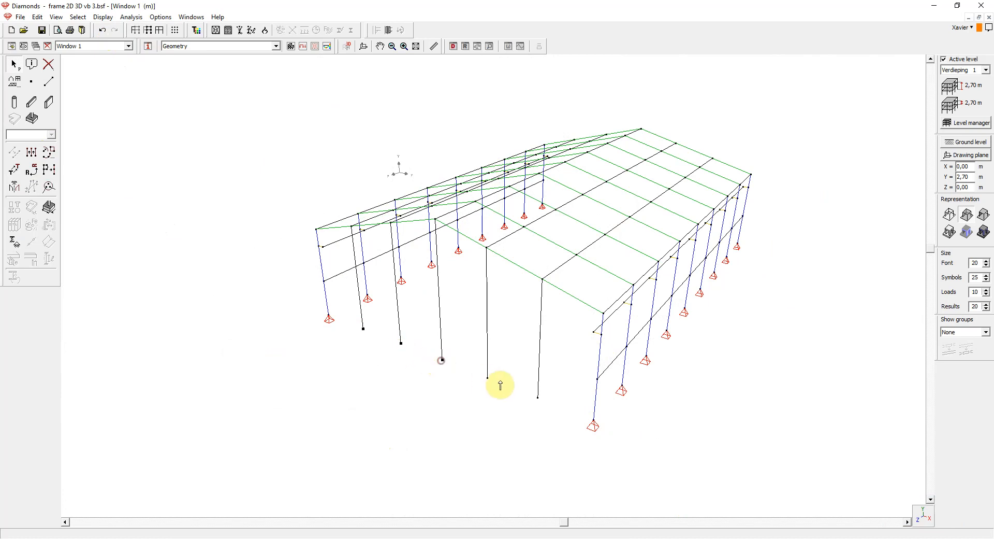
click(537, 397)
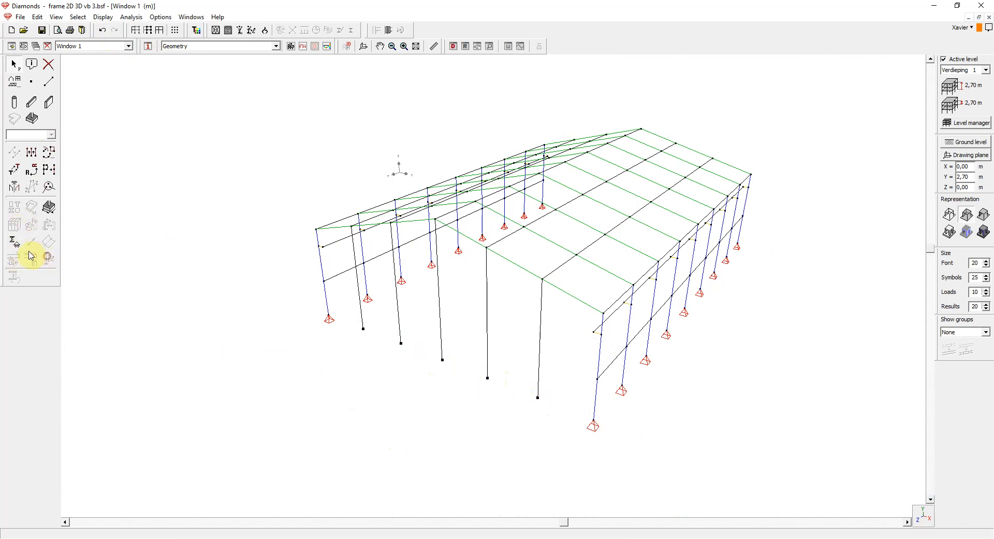
click(14, 241)
click(350, 175)
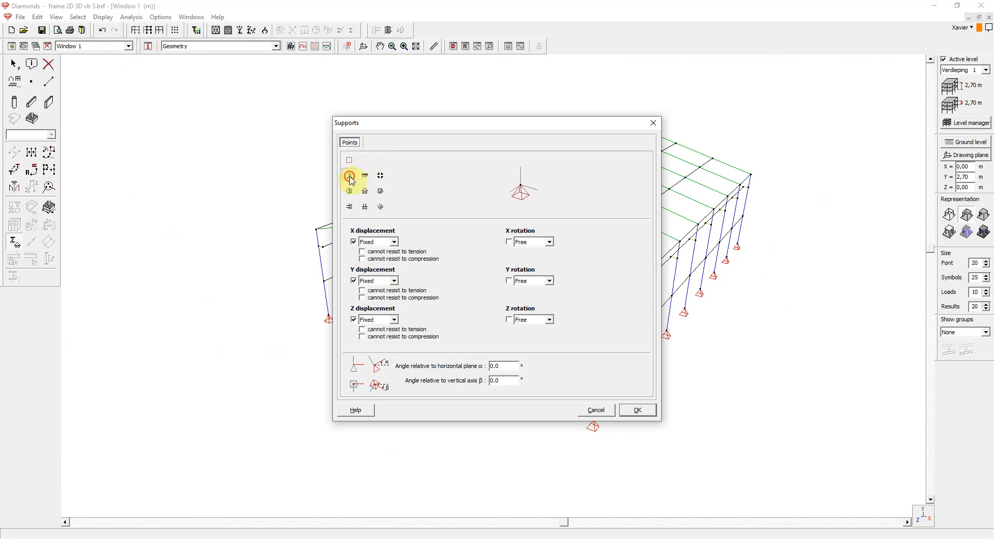
click(630, 409)
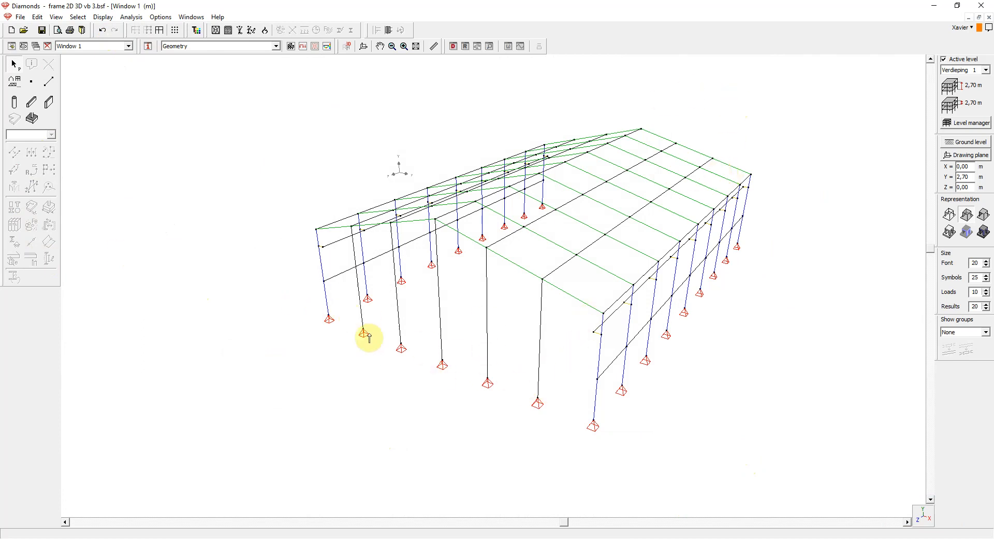
Step: Copy the five front gable columns with their supports once by dz -36.00 m onto the rear end frame, without connecting lines or surfaces
click(360, 320)
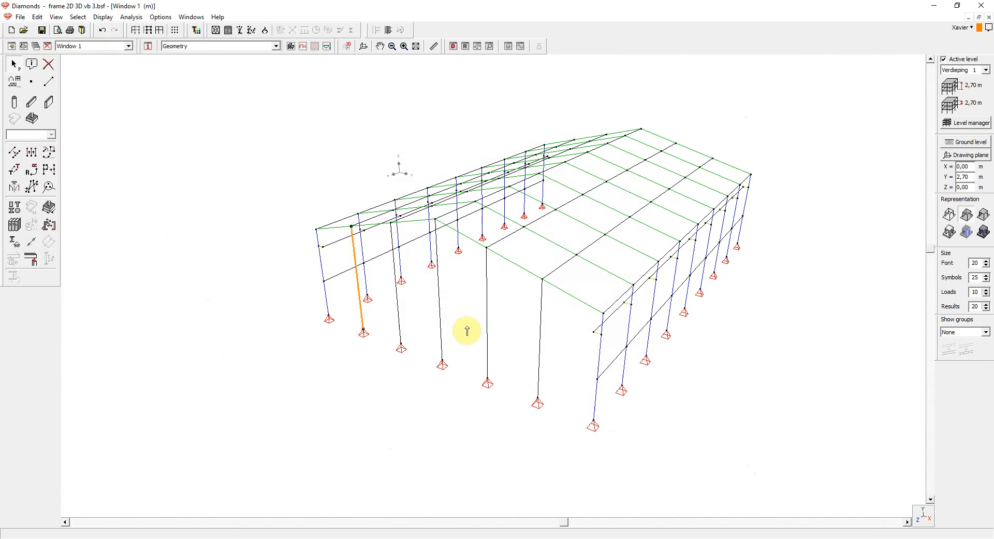
click(399, 327)
click(441, 339)
click(486, 358)
click(539, 376)
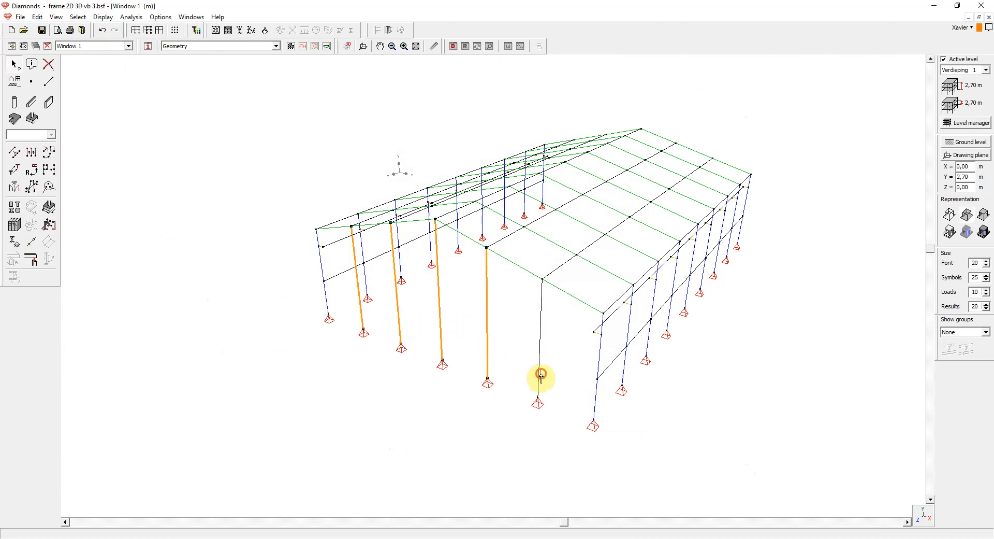
click(15, 169)
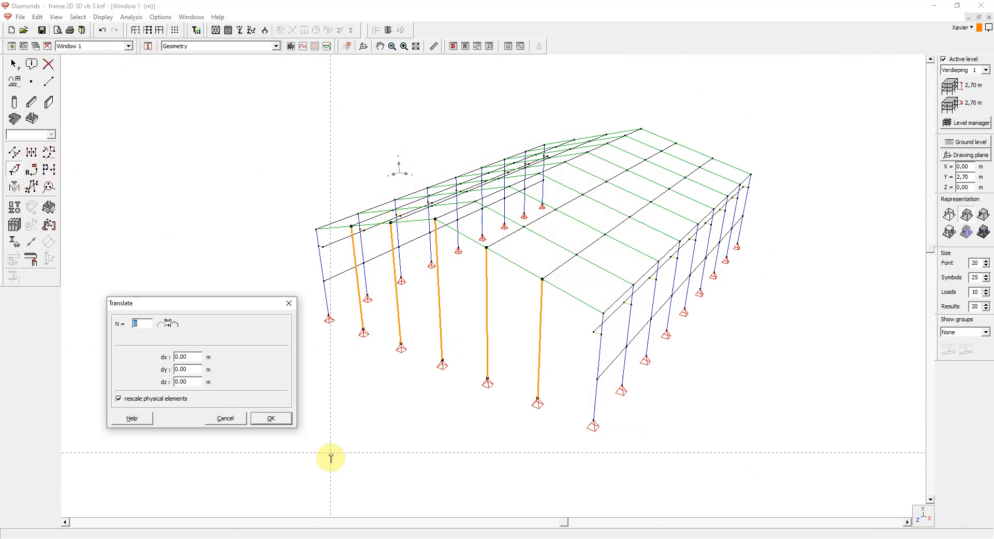
text(1)
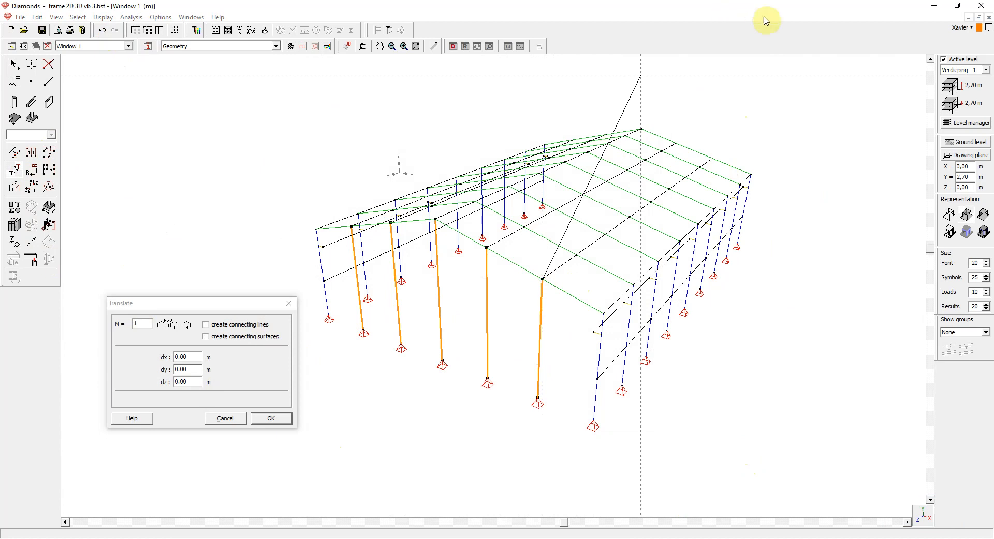
click(713, 158)
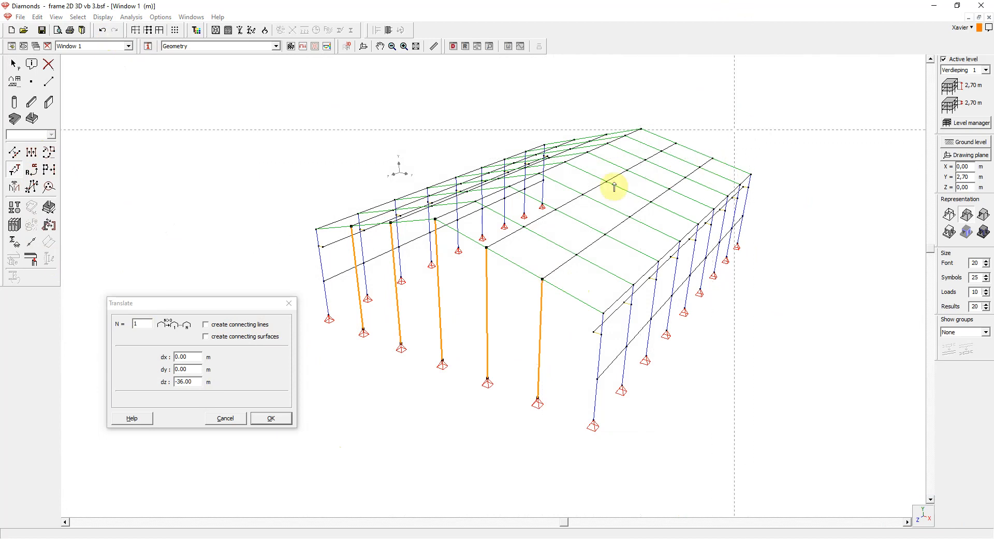
click(273, 417)
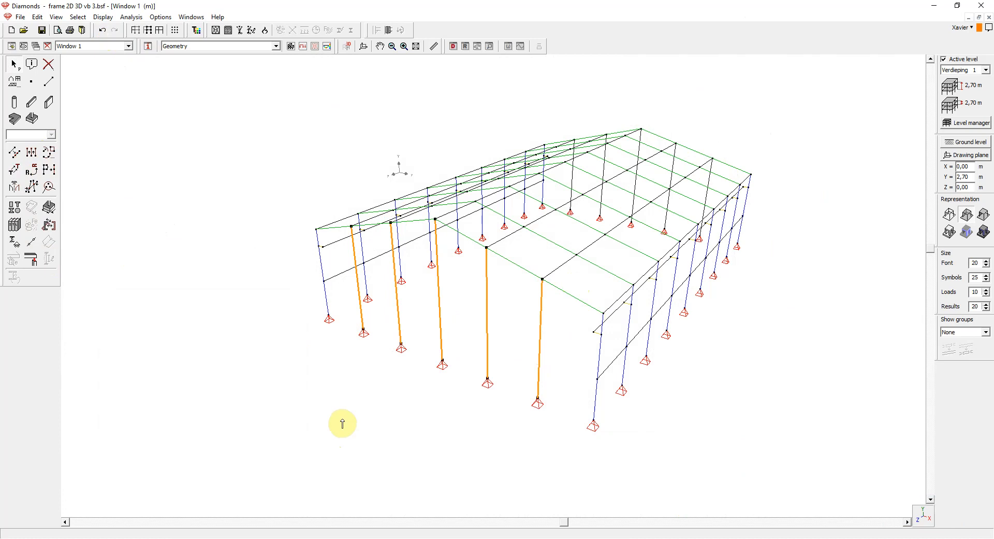
click(342, 424)
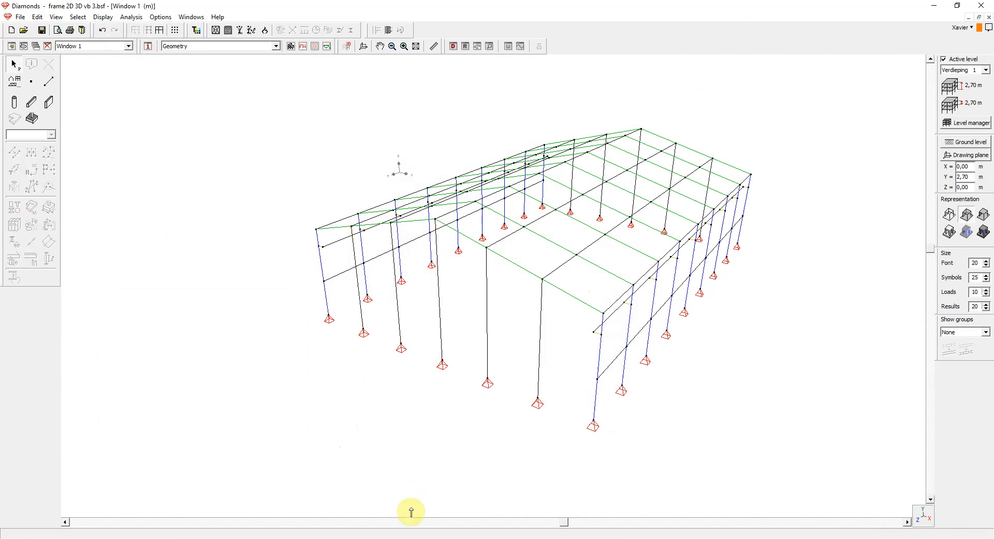
Step: Switch to the empty Diamonds model and place a point on the X axis at X = 13.00 m, Y = 0.00 m
mouse_move(398, 536)
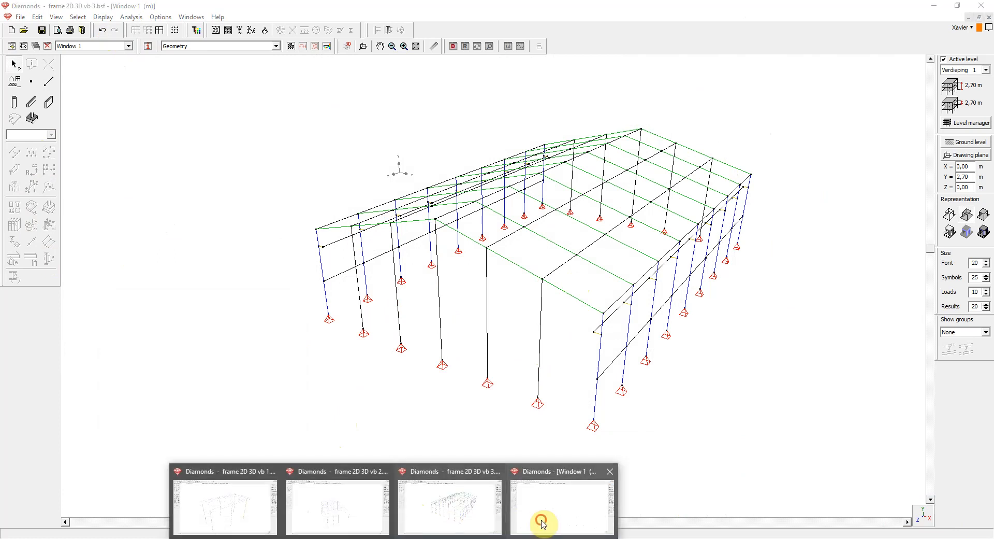
click(542, 459)
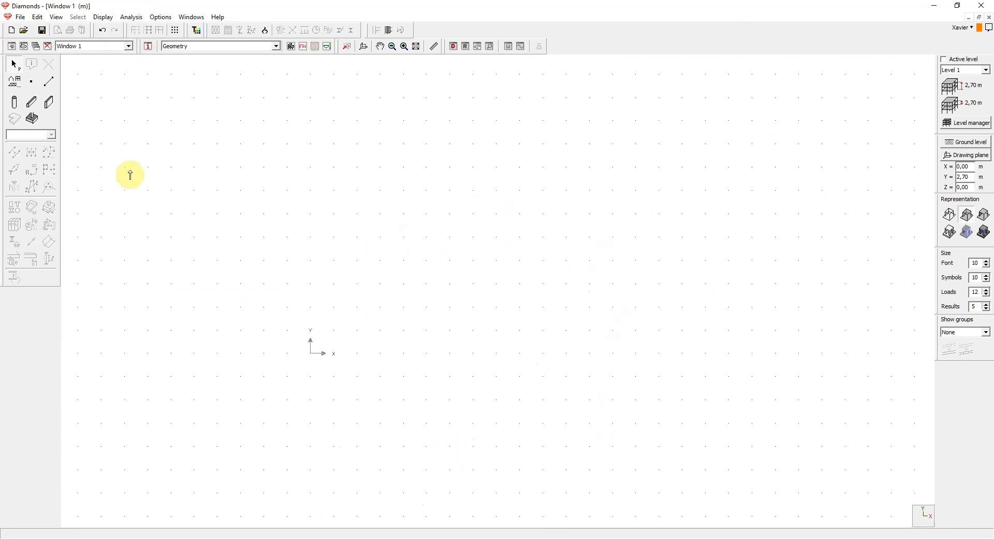
click(31, 82)
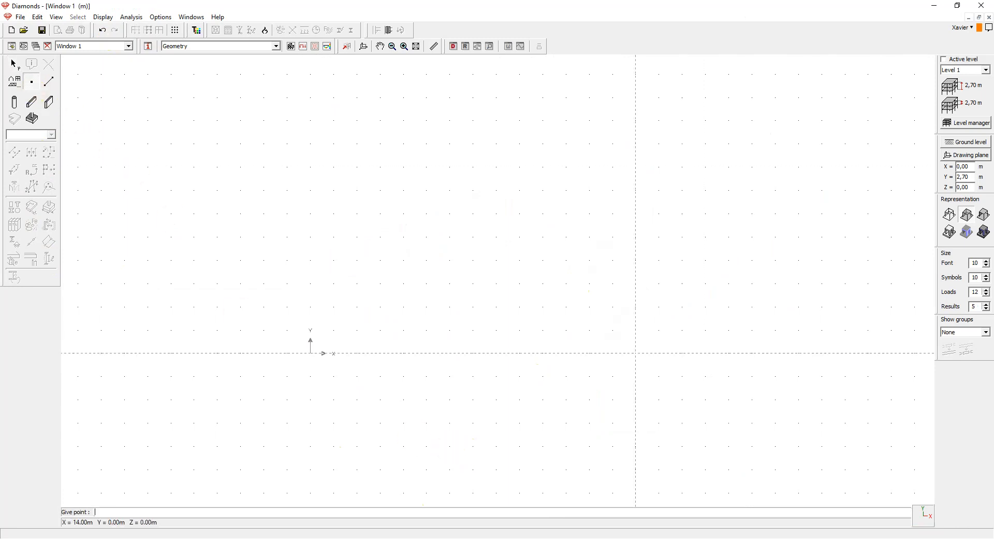
click(612, 353)
click(13, 64)
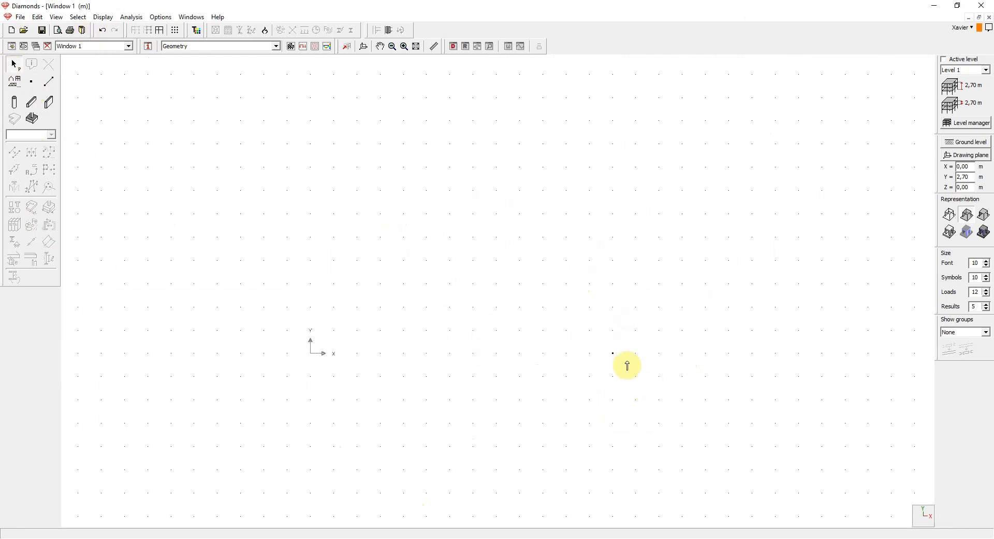
Step: Create a circular arc around the point in the XY plane with radius 5 m, from 0° to 180°, using 16 segments
click(612, 352)
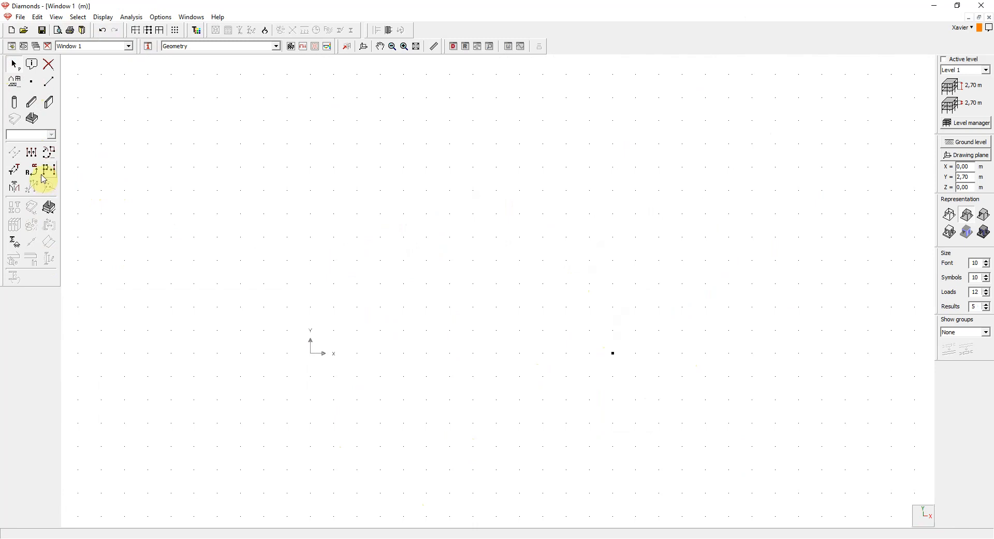
click(48, 152)
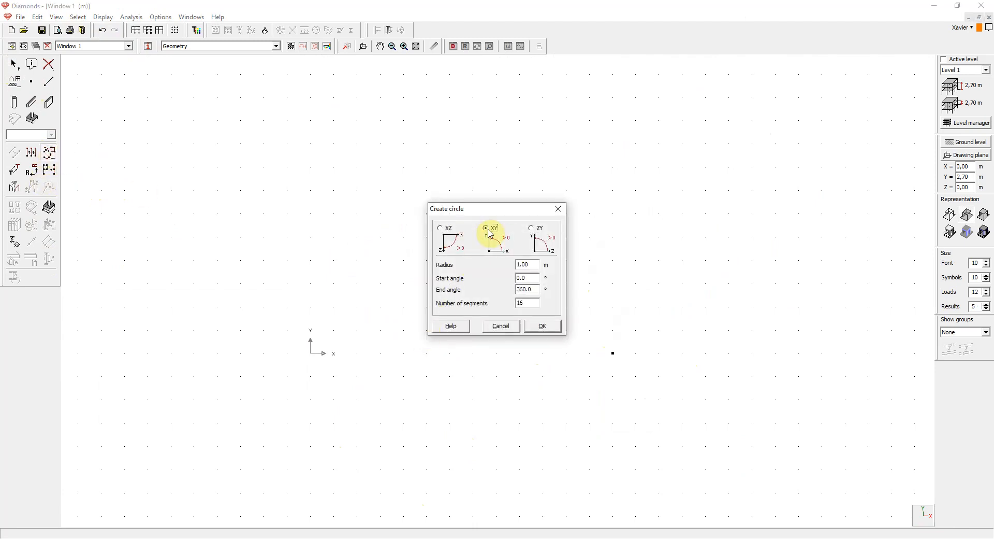
click(525, 263)
drag(525, 264, 502, 264)
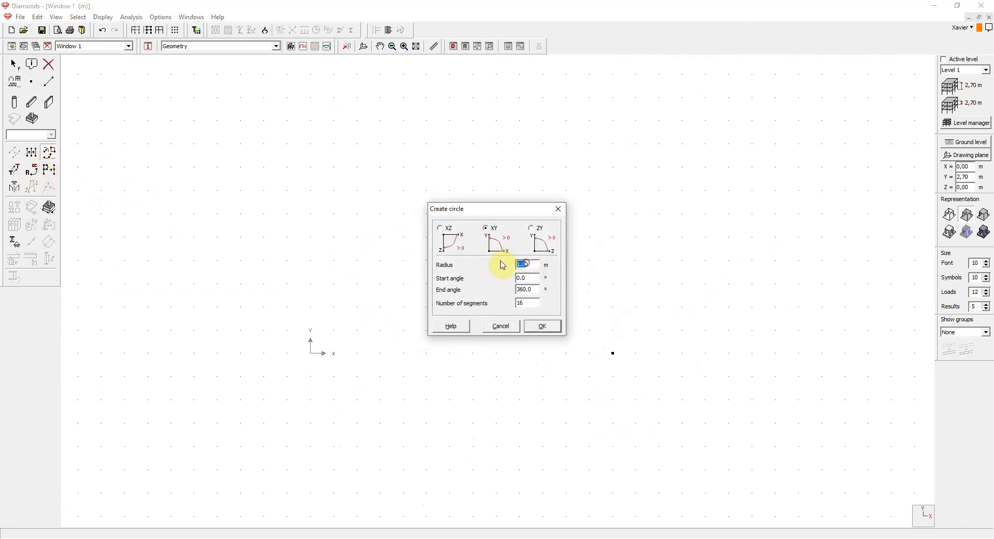
text(50)
drag(533, 288, 475, 284)
text(180)
click(541, 327)
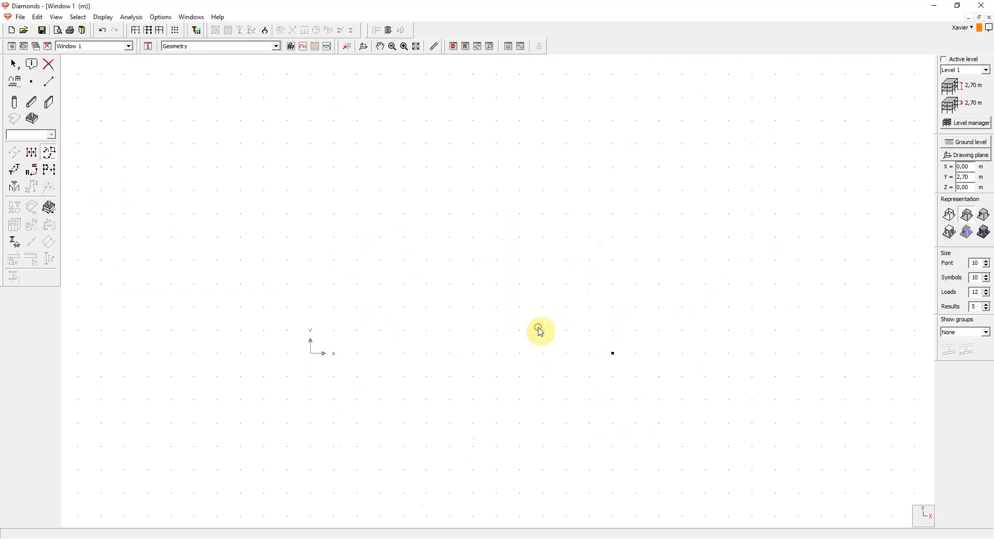
click(816, 402)
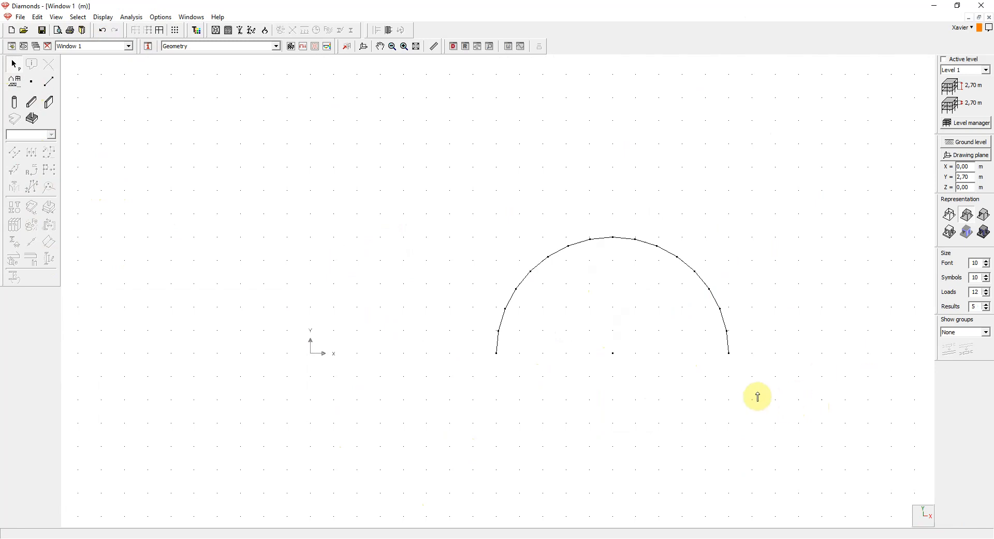
Step: Delete the half of the semicircle beyond its crown on the +X side, along with the centre point
drag(753, 391, 625, 199)
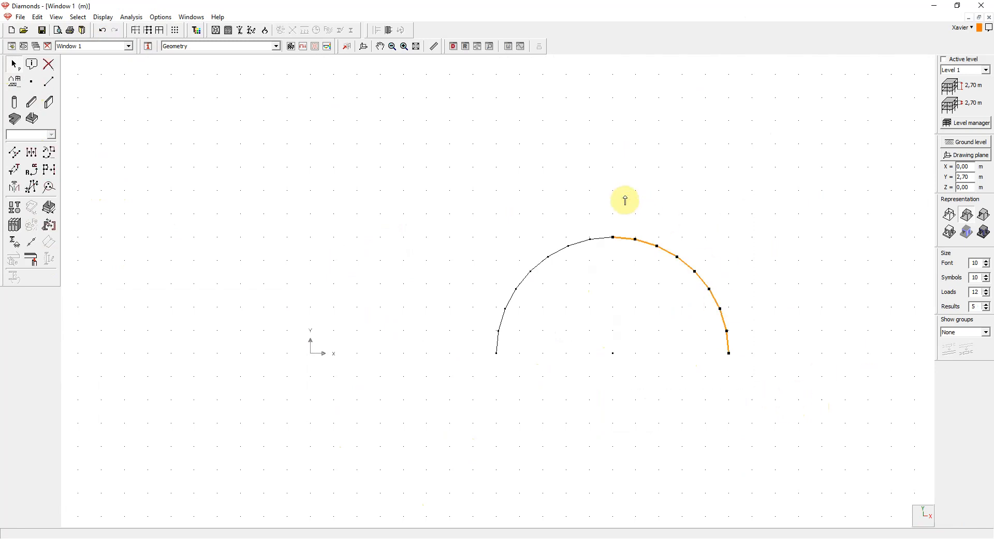
key(Delete)
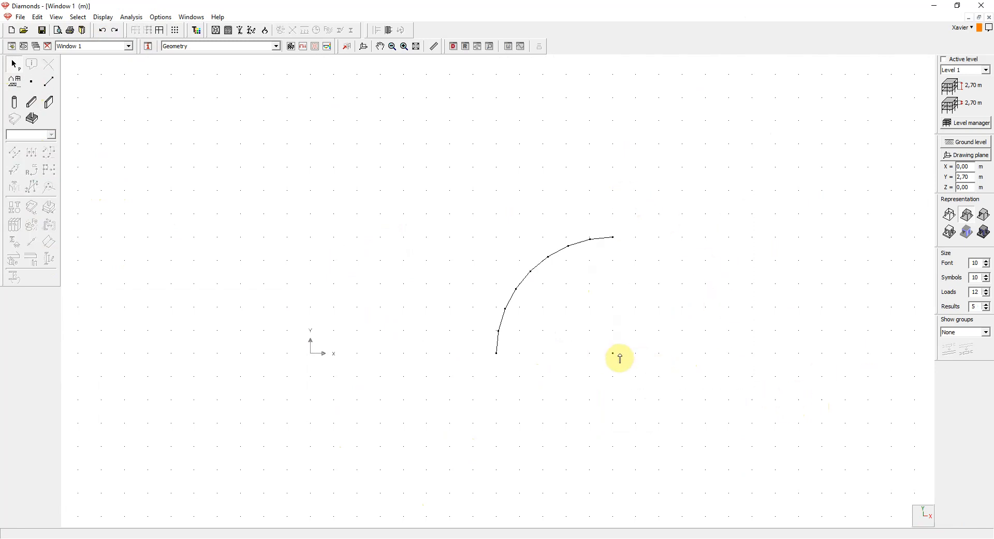
click(613, 354)
key(Delete)
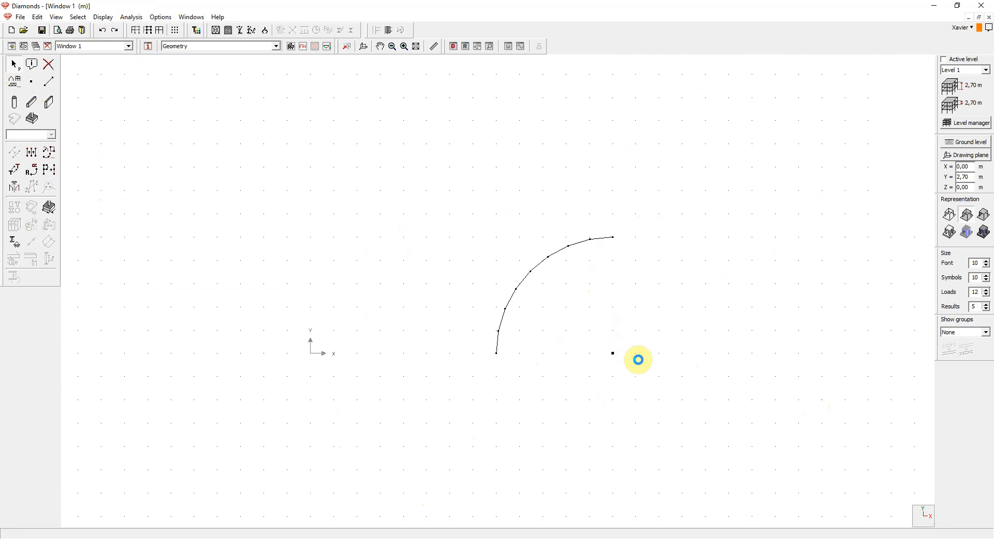
Step: Assign a pinned support with fixed X, Y and Z displacements and free rotations to the base point of the quarter arc
click(498, 355)
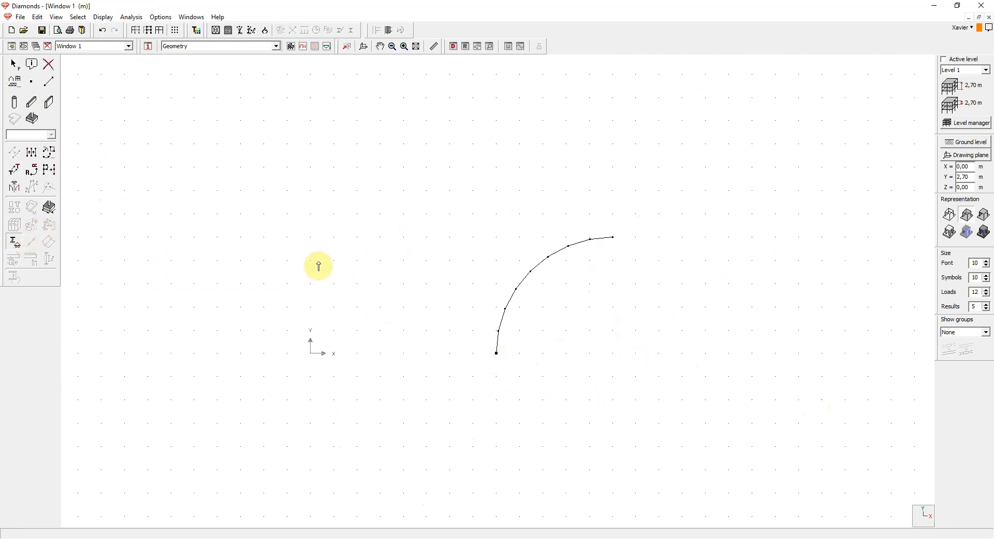
click(352, 177)
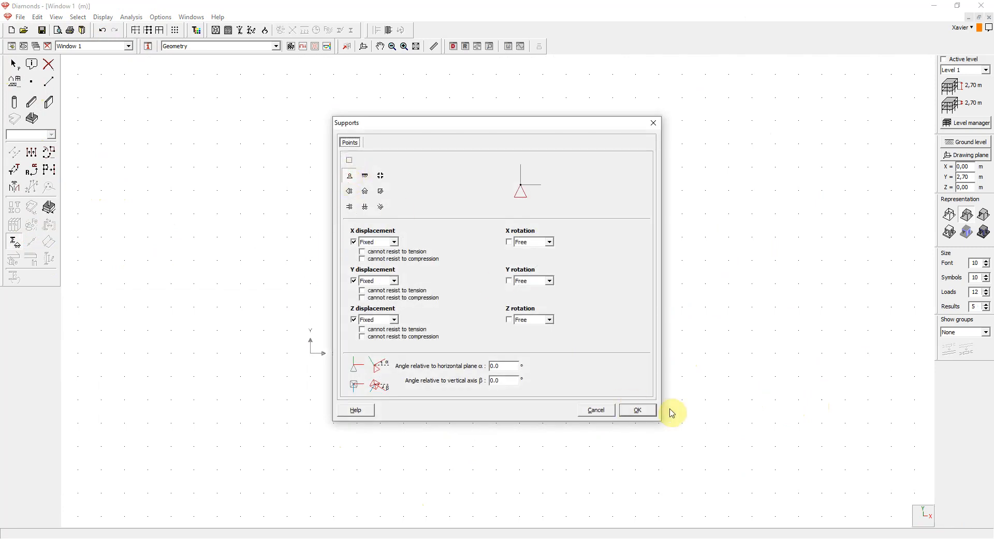
click(635, 406)
Step: In 3D view, rotate-copy the supported quarter arc 12 times by 30° in the XZ plane about its crown point, creating connecting lines
click(922, 516)
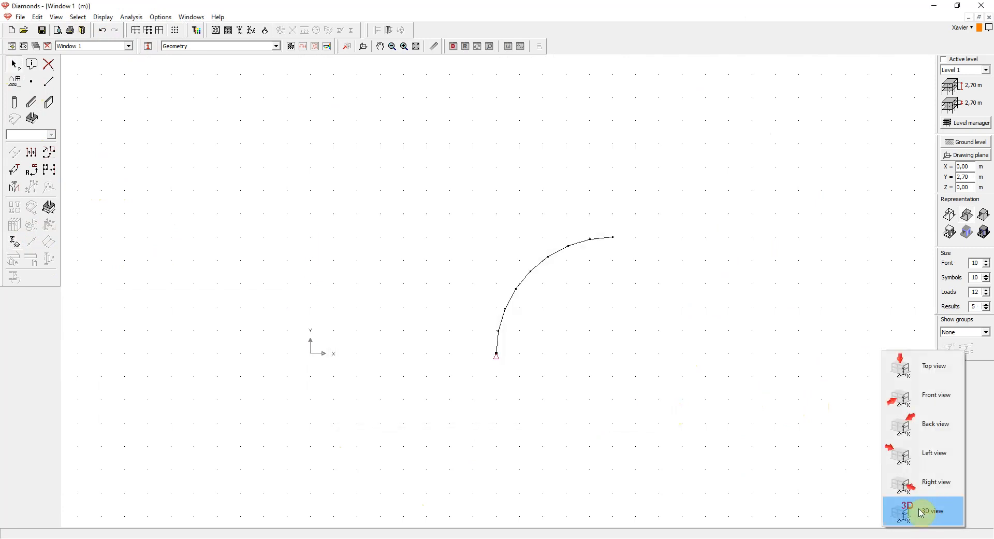
click(924, 513)
scroll(430, 436, down, 1)
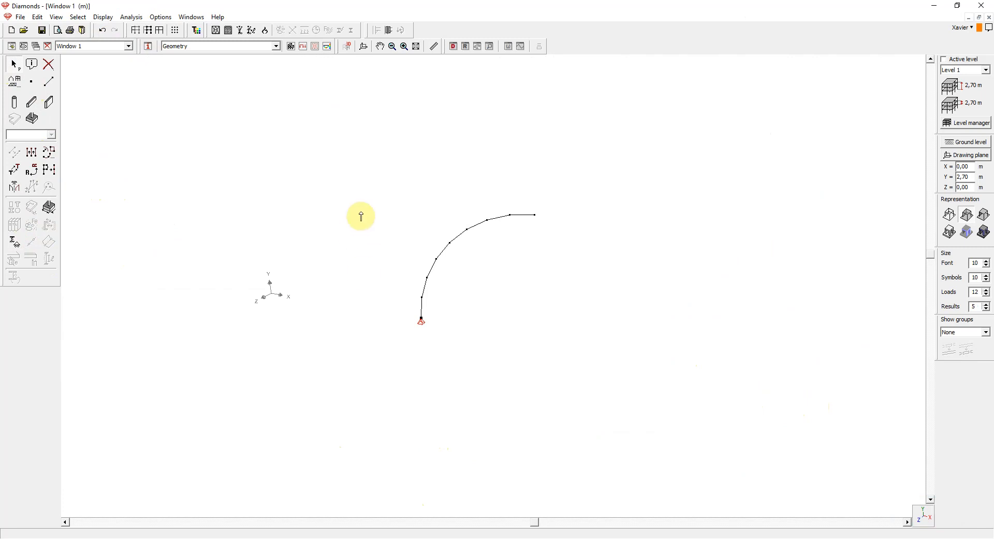
drag(373, 140, 564, 388)
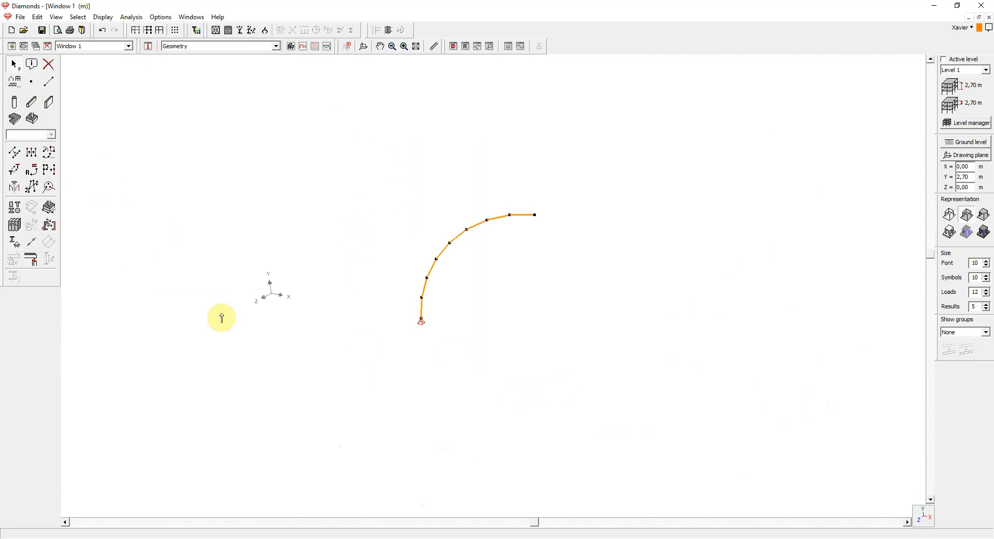
click(33, 172)
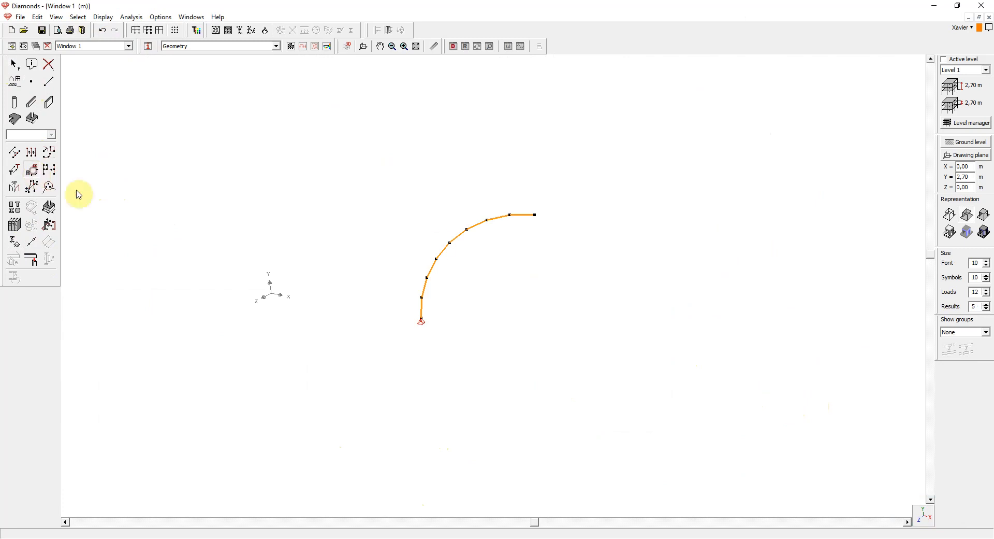
drag(529, 176, 775, 170)
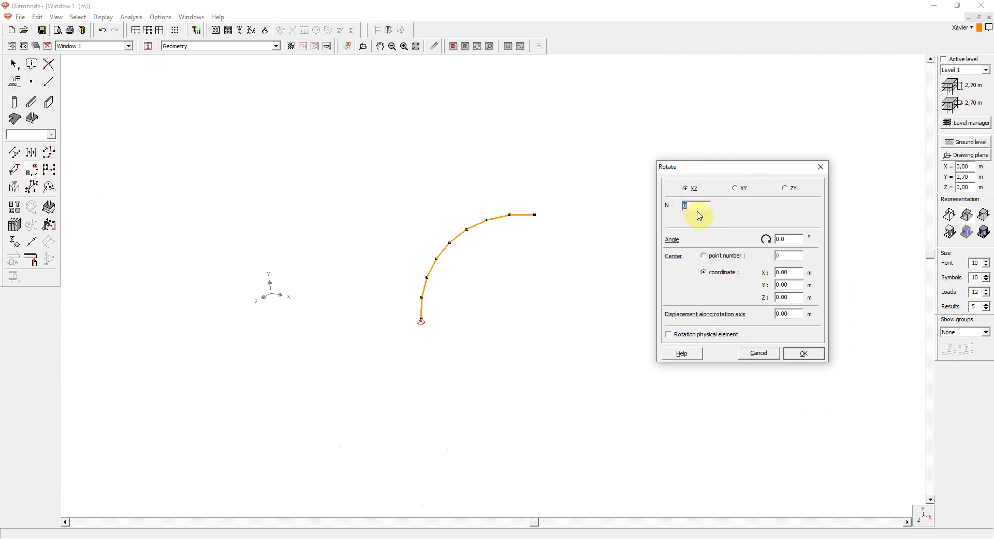
text(12)
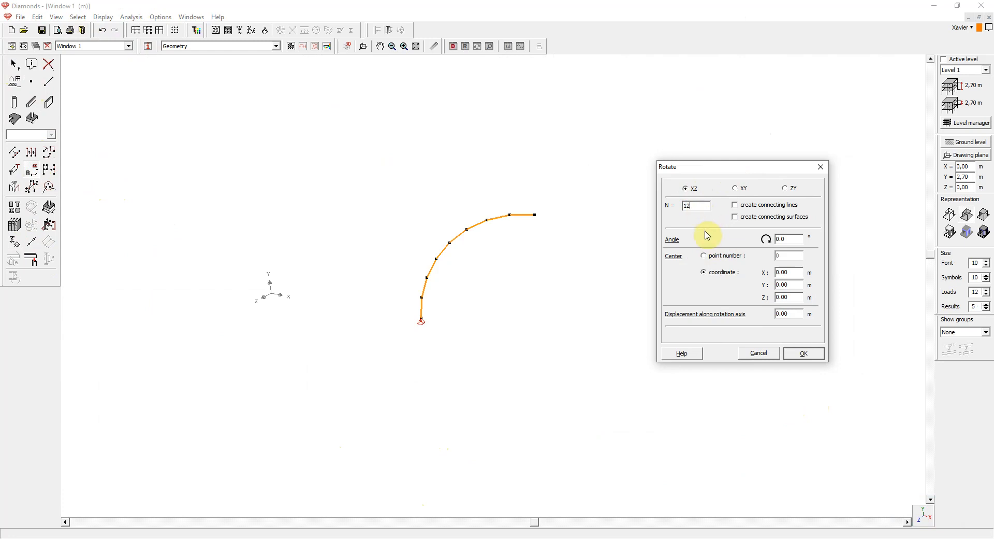
click(536, 215)
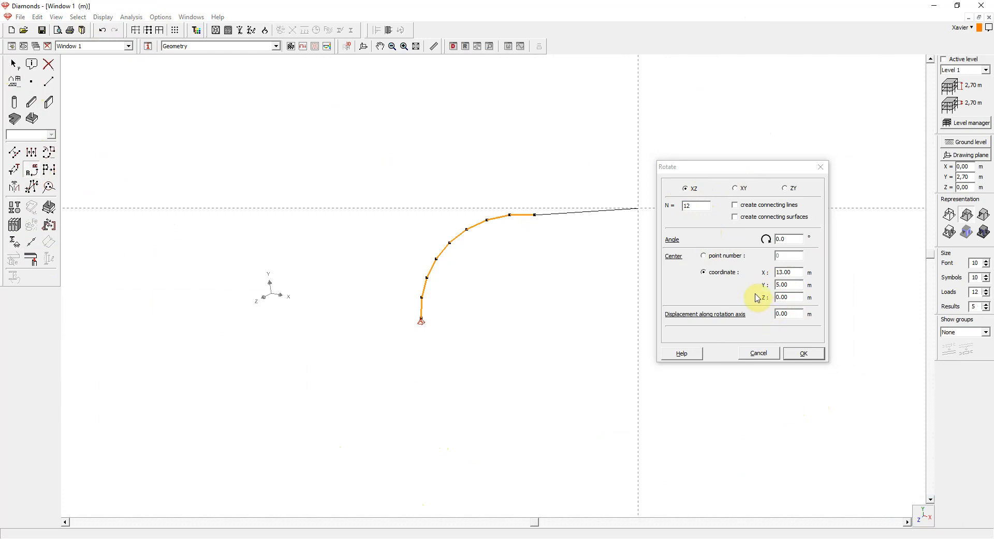
double_click(783, 239)
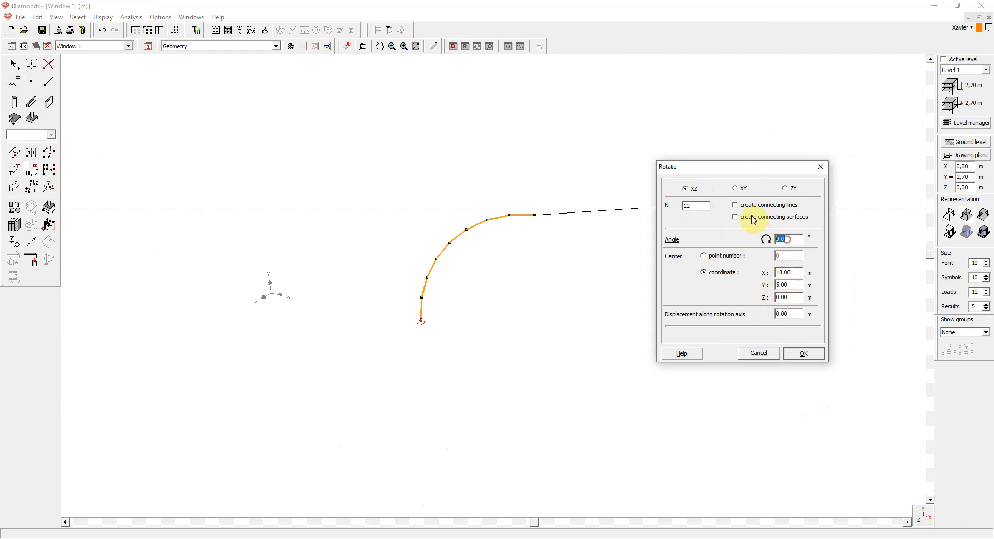
text(30)
key(Tab)
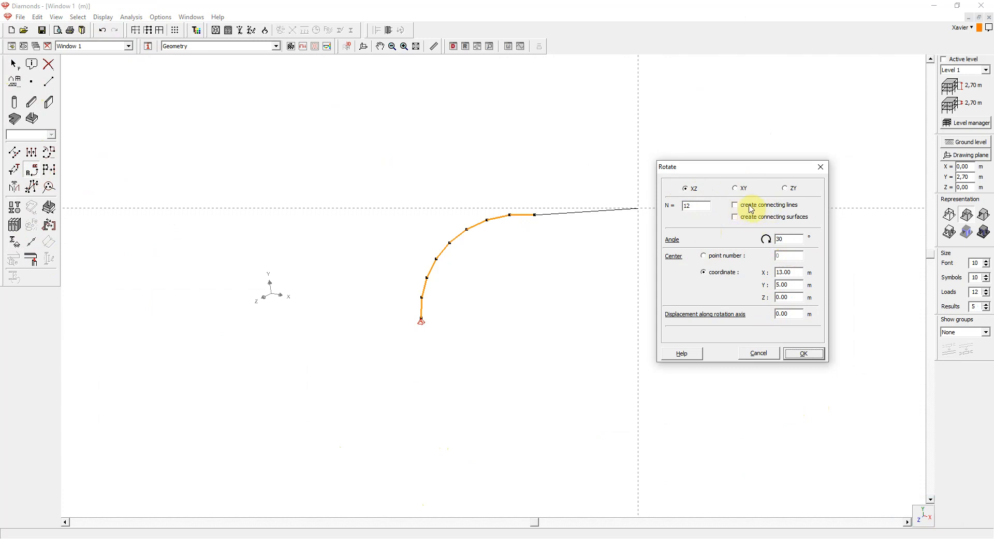
click(751, 209)
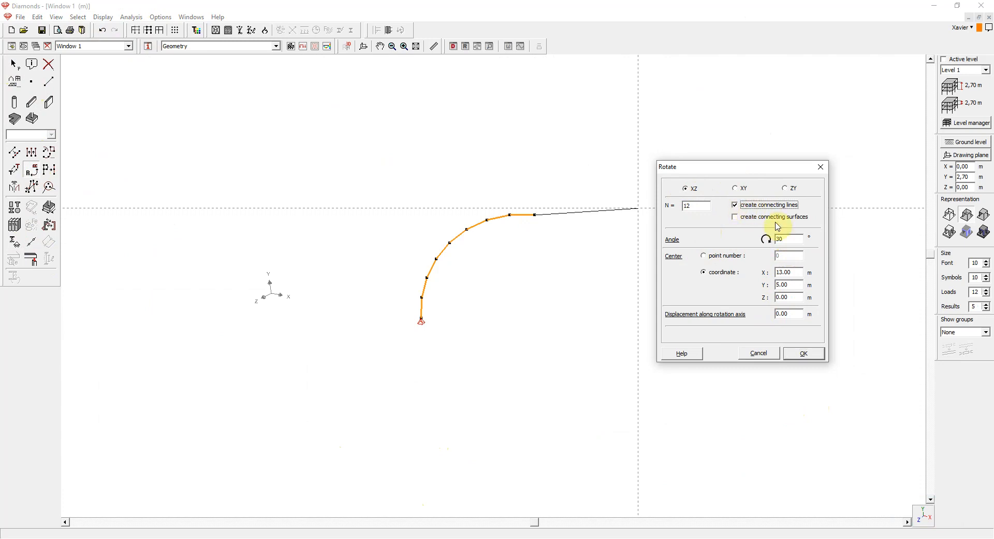
click(802, 355)
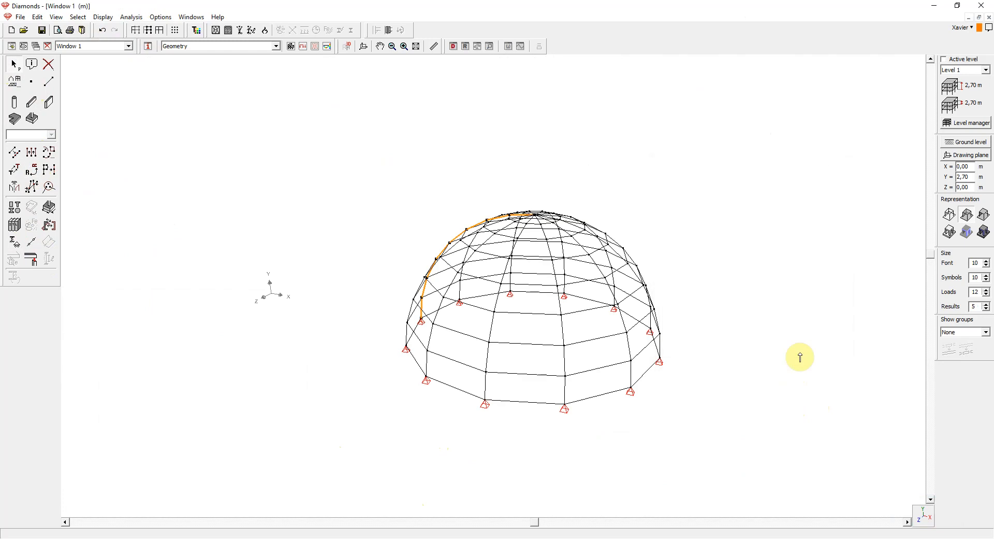
scroll(703, 352, up, 1)
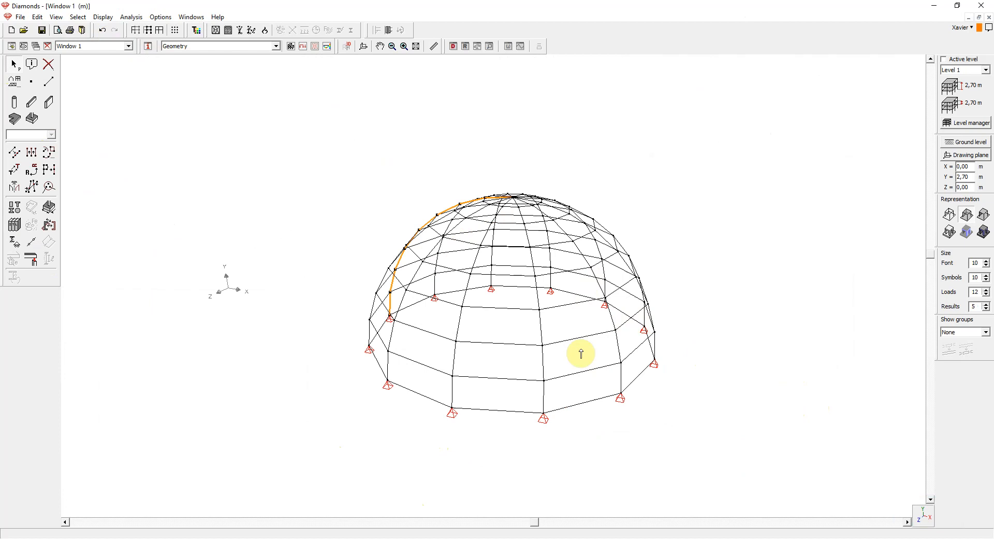
click(776, 361)
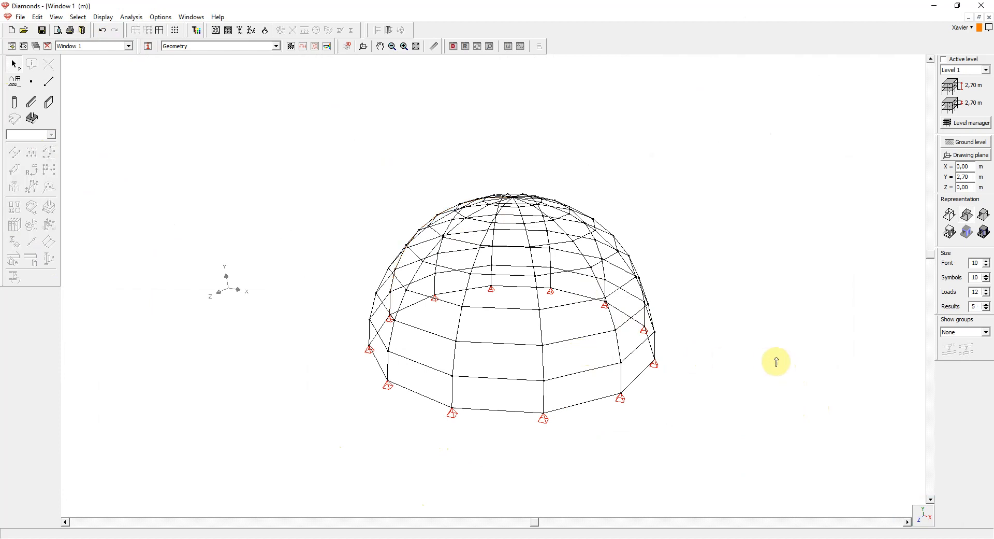